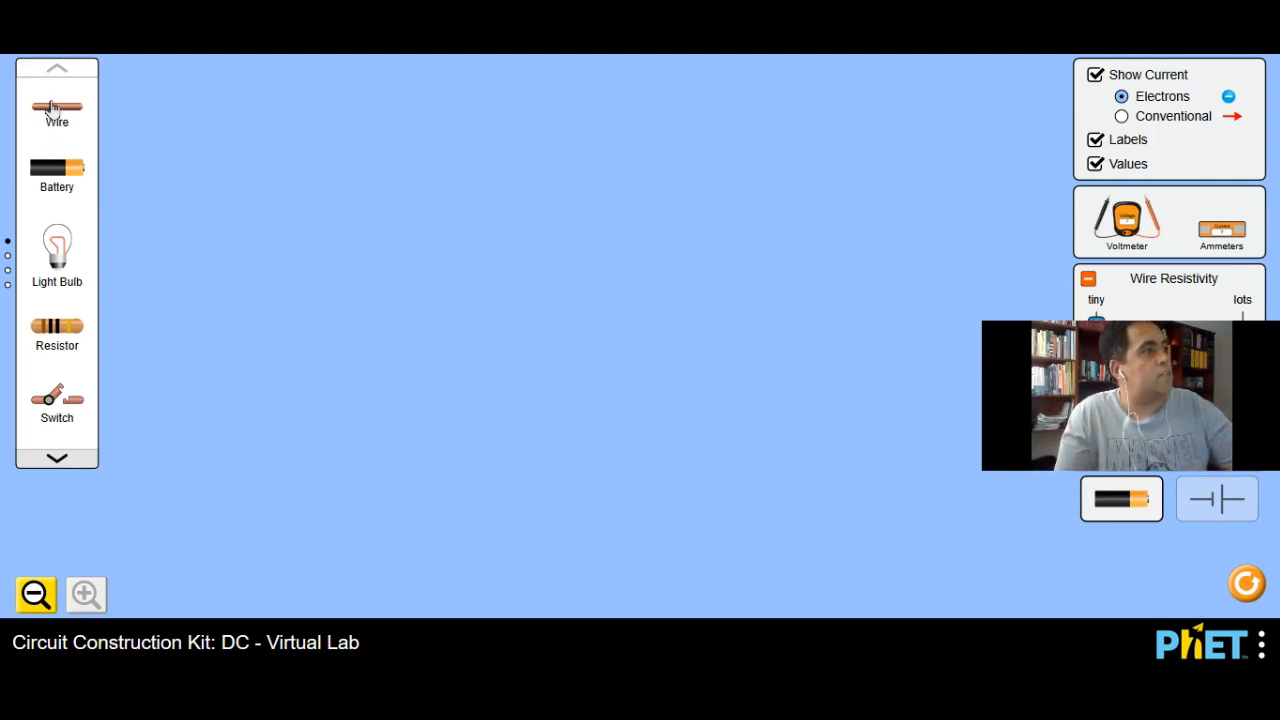
Step: Place a 9.0 V battery in the lower part of the workspace and attach a horizontal wire to each terminal
{"action": "left_click_drag", "start_coordinate": [62, 177], "coordinate": [222, 440]}
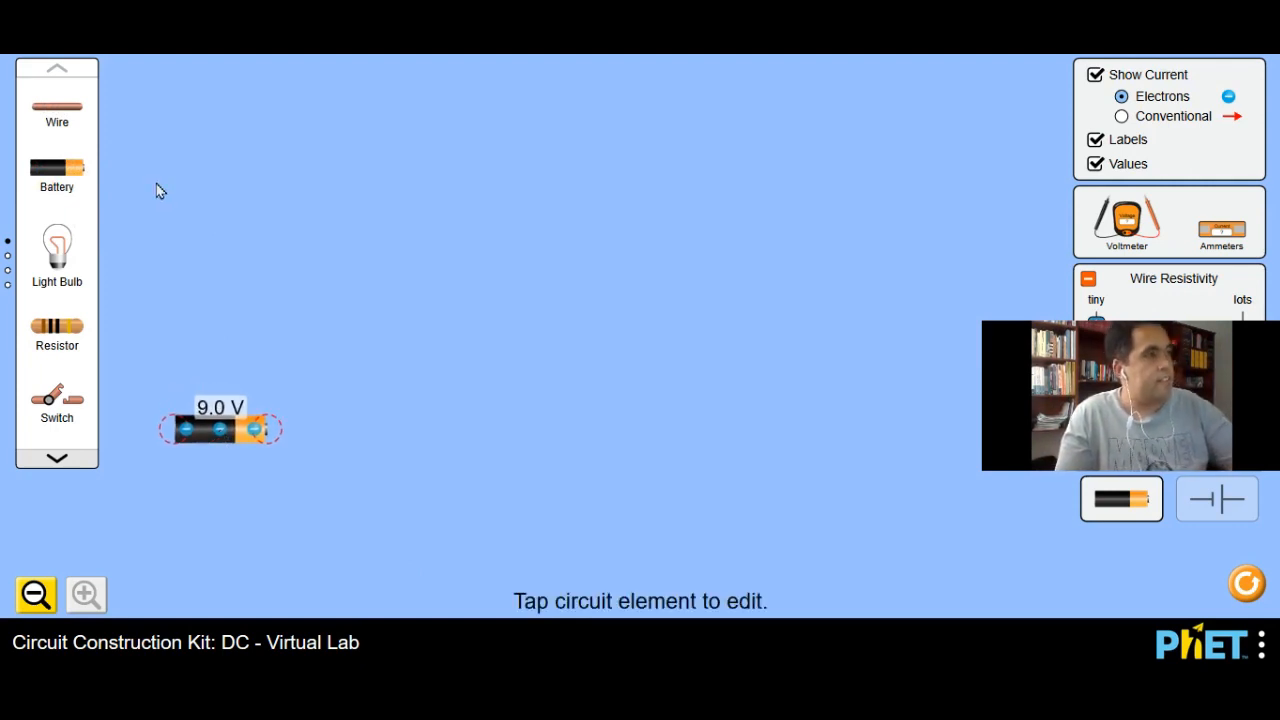
{"action": "left_click_drag", "start_coordinate": [251, 420], "coordinate": [358, 417]}
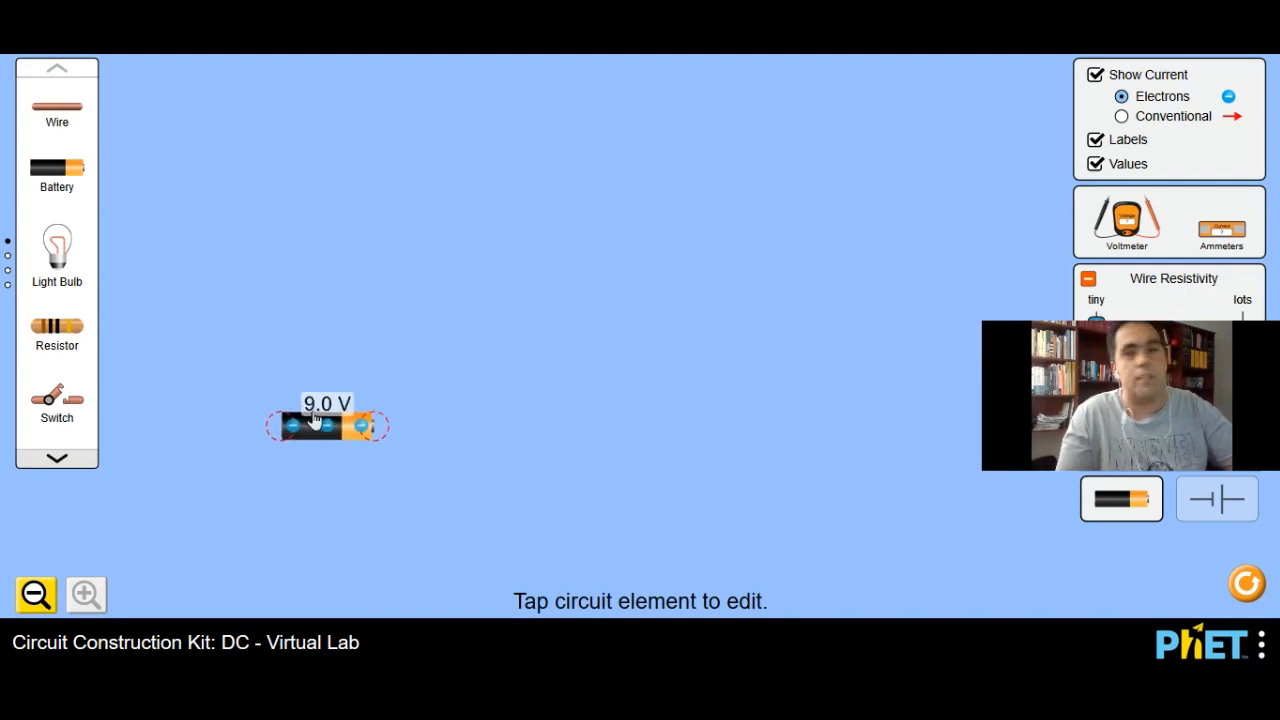
{"action": "left_click_drag", "start_coordinate": [53, 115], "coordinate": [249, 432]}
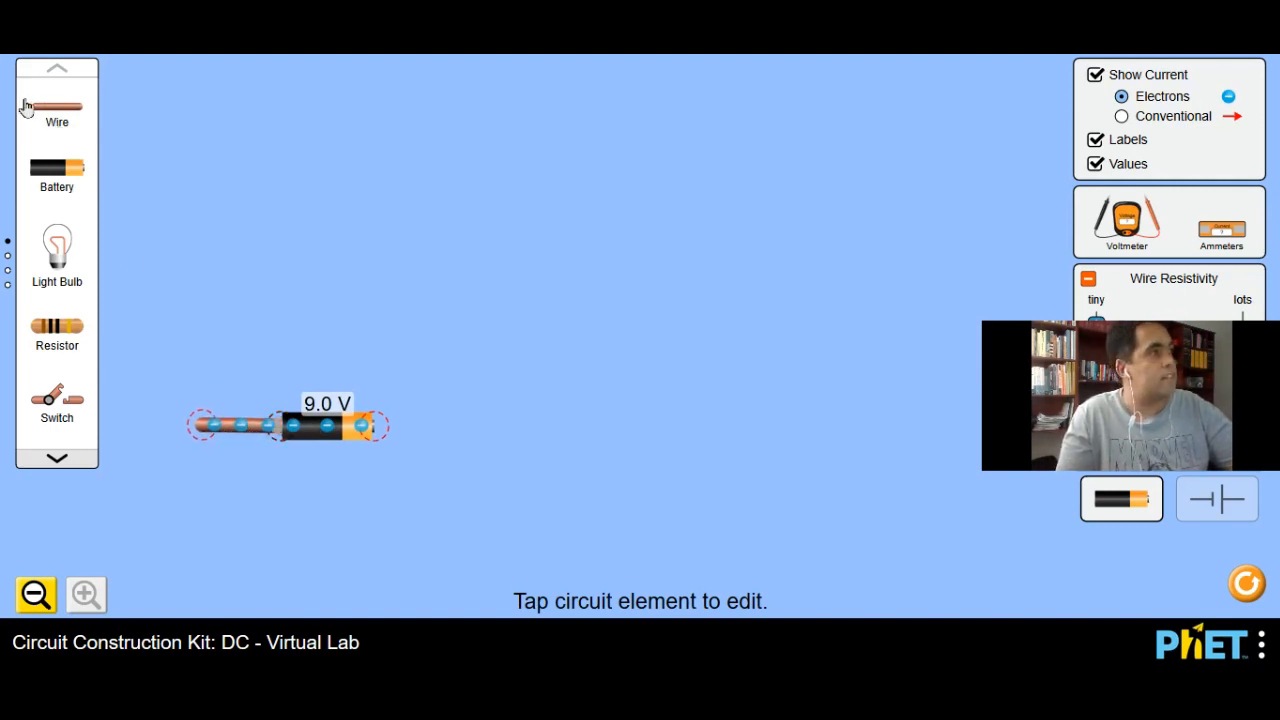
{"action": "left_click_drag", "start_coordinate": [40, 114], "coordinate": [417, 430]}
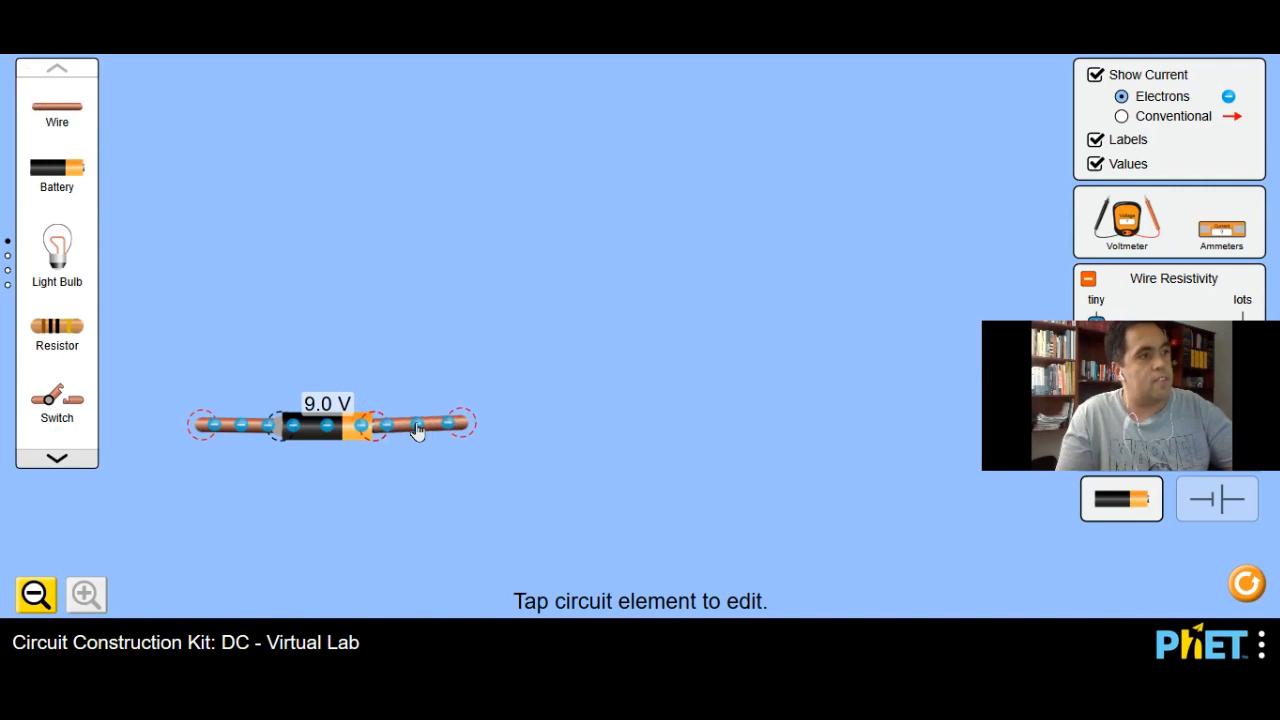
{"action": "left_click", "coordinate": [334, 430]}
Step: Complete a rectangular loop with vertical side wires and a 10.0 Ω resistor between two wires opposite the battery
{"action": "left_click_drag", "start_coordinate": [57, 106], "coordinate": [213, 205]}
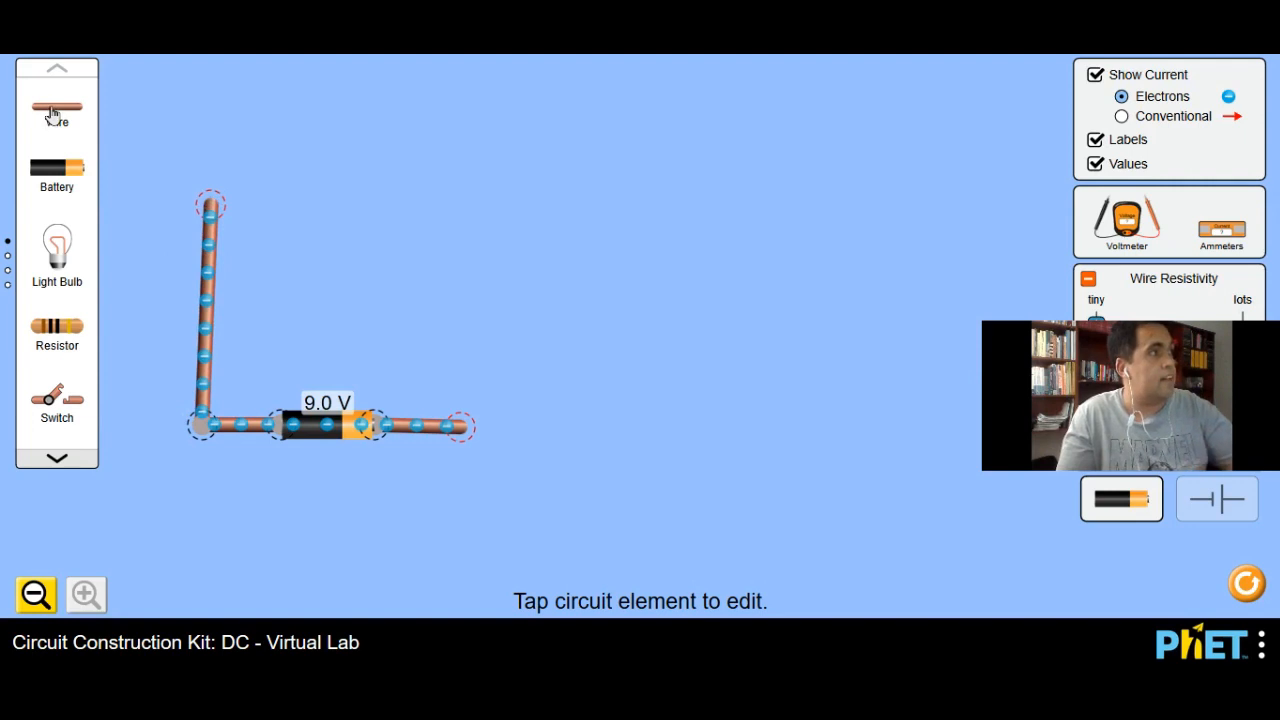
{"action": "left_click_drag", "start_coordinate": [55, 112], "coordinate": [238, 212]}
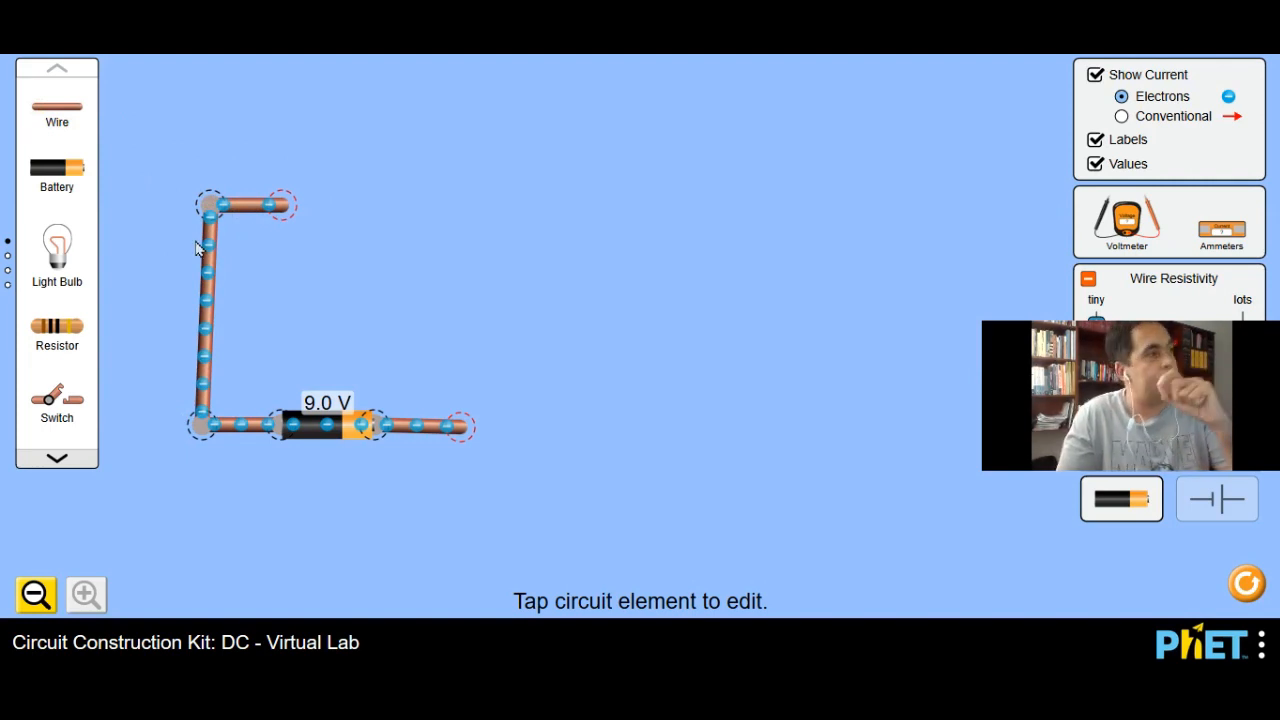
{"action": "left_click_drag", "start_coordinate": [66, 336], "coordinate": [342, 210]}
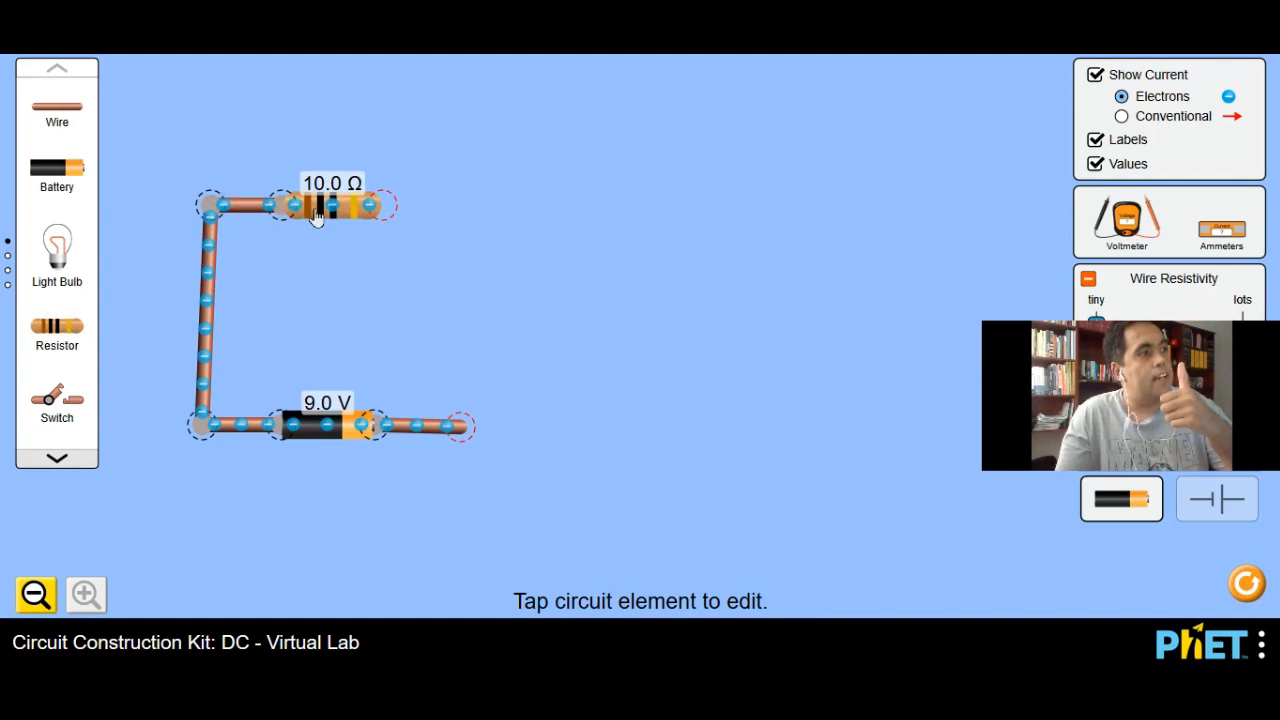
{"action": "left_click_drag", "start_coordinate": [54, 112], "coordinate": [427, 215]}
{"action": "left_click_drag", "start_coordinate": [84, 128], "coordinate": [455, 226]}
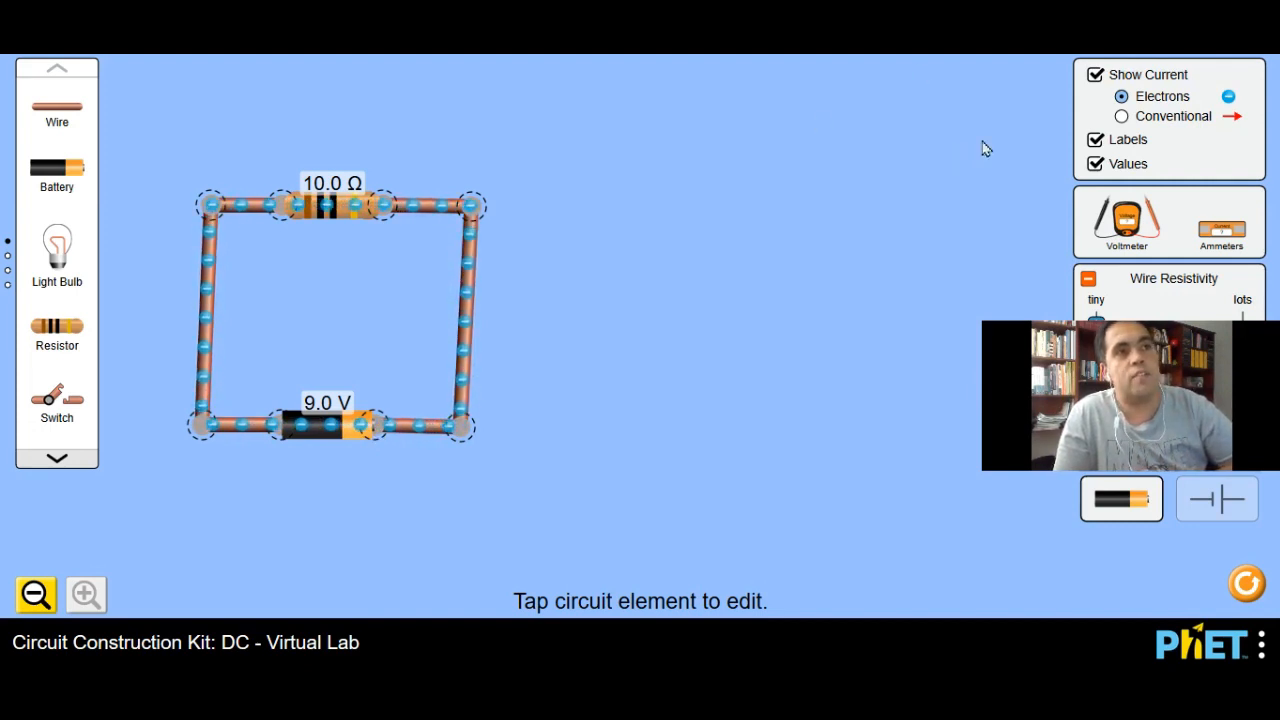
Step: Compare the circuit's conventional current display with the electron flow display
{"action": "left_click", "coordinate": [1123, 118]}
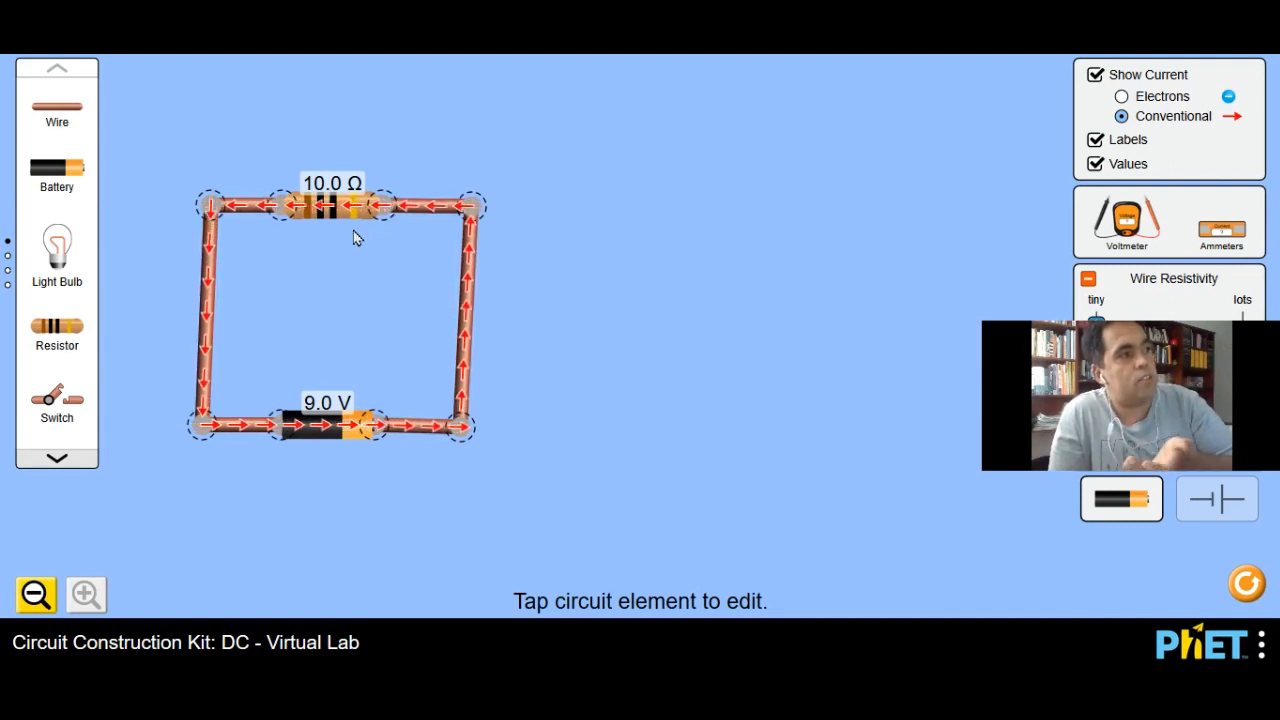
{"action": "left_click", "coordinate": [1121, 96]}
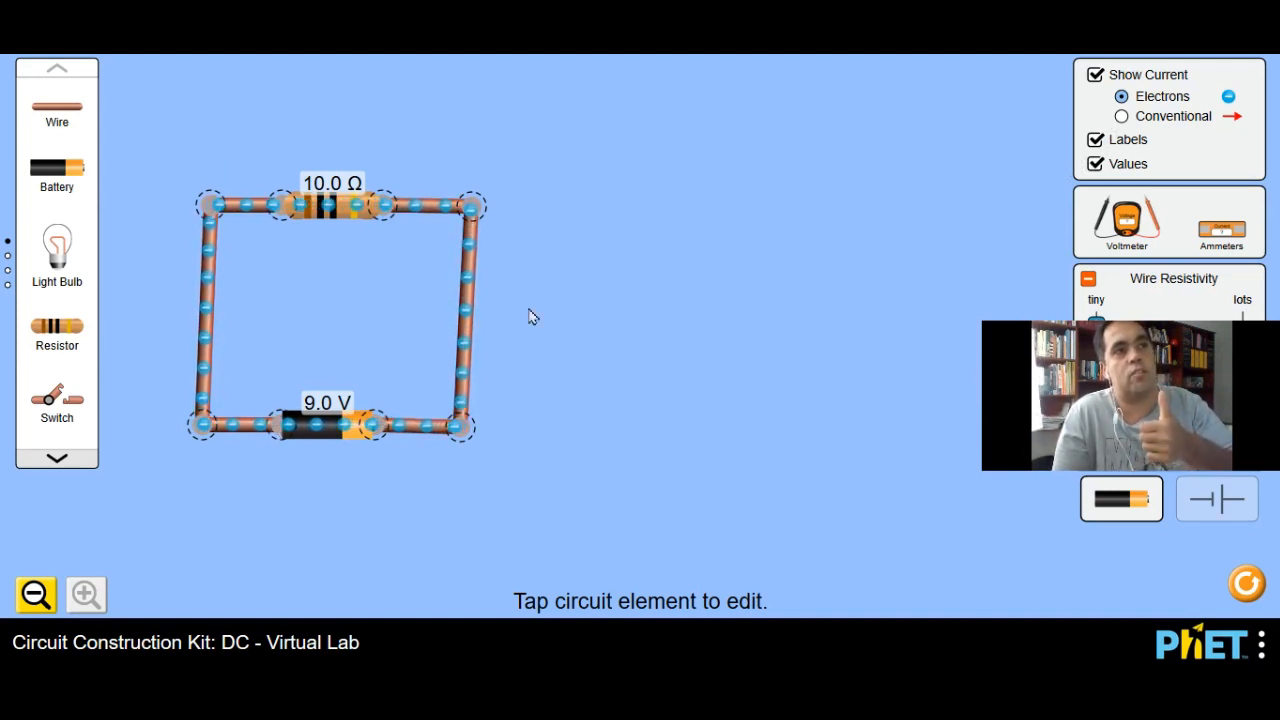
{"action": "left_click", "coordinate": [1121, 116]}
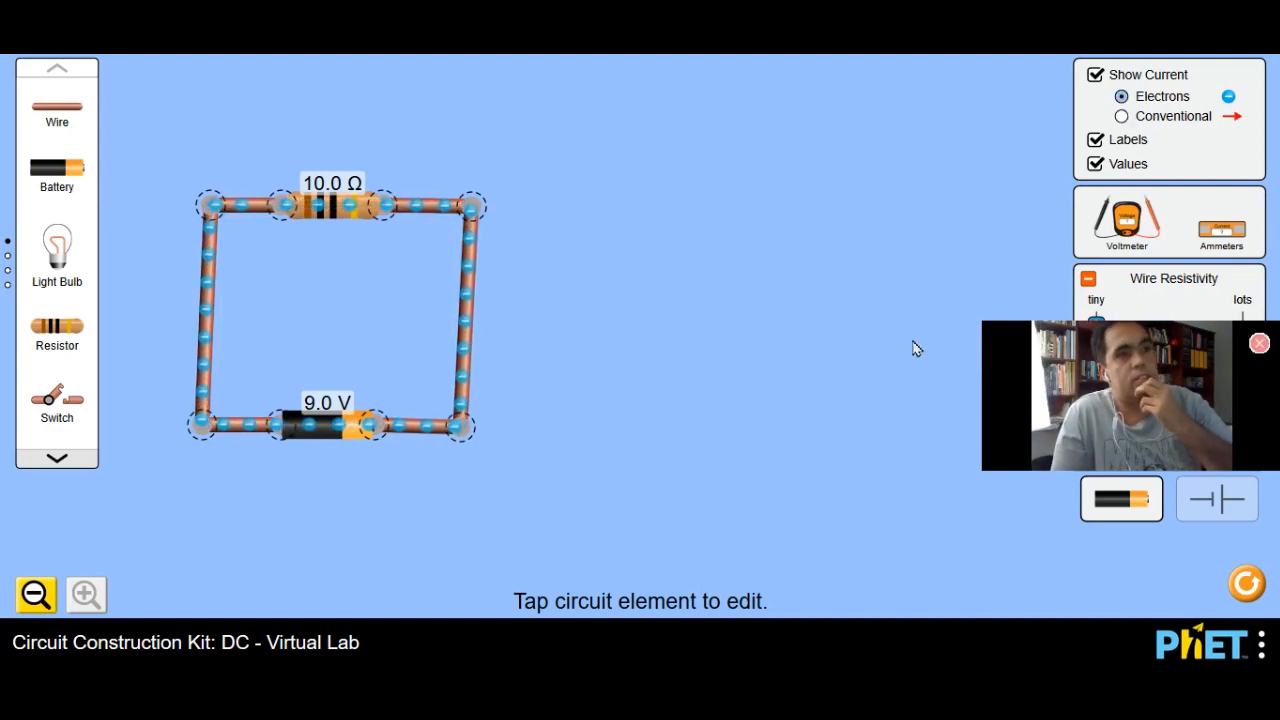
Step: Add a voltmeter below the circuit, with the black probe on the battery's negative terminal and the red probe on its positive terminal
{"action": "left_click_drag", "start_coordinate": [1133, 208], "coordinate": [571, 501]}
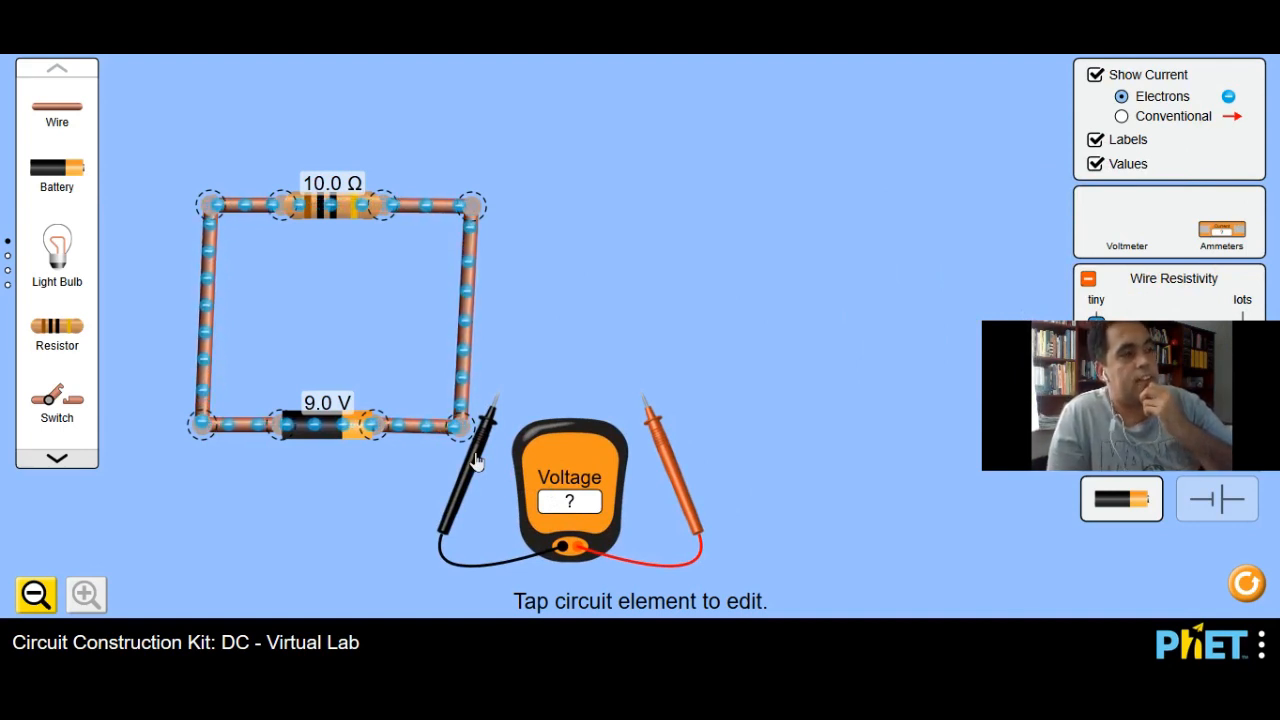
{"action": "left_click_drag", "start_coordinate": [475, 462], "coordinate": [244, 505]}
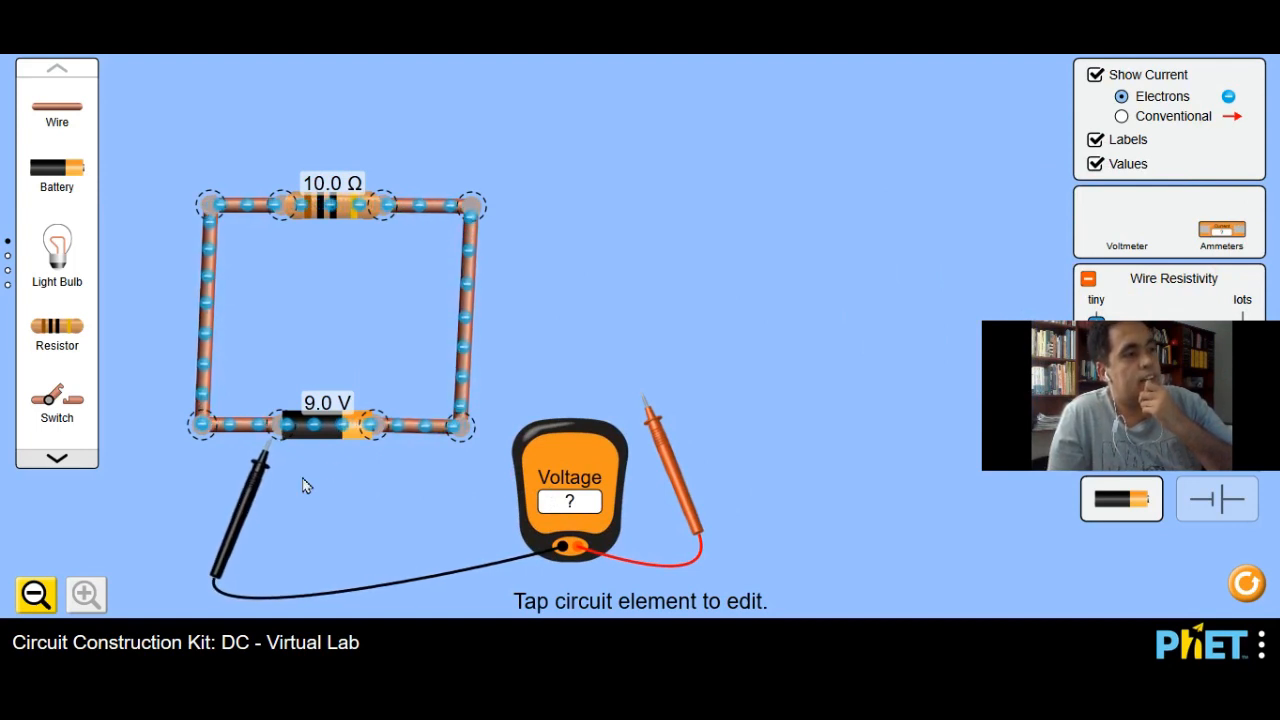
{"action": "left_click_drag", "start_coordinate": [590, 476], "coordinate": [512, 513]}
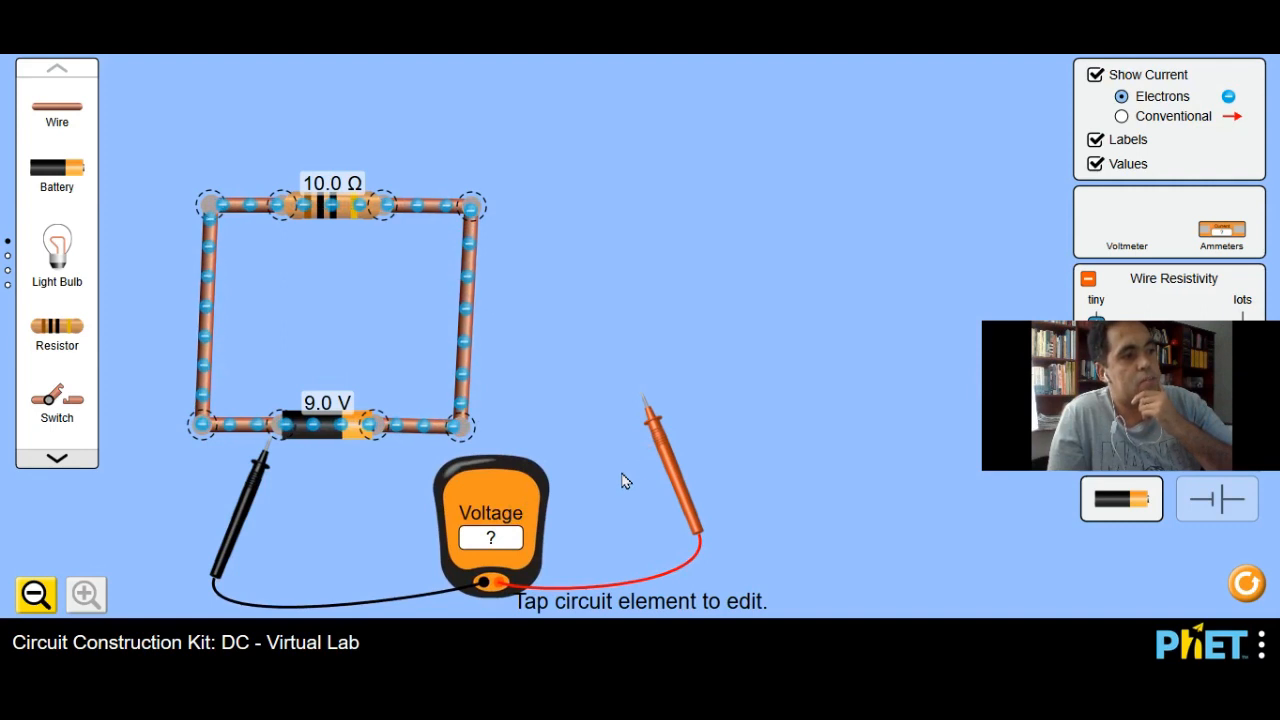
{"action": "left_click_drag", "start_coordinate": [662, 457], "coordinate": [399, 488]}
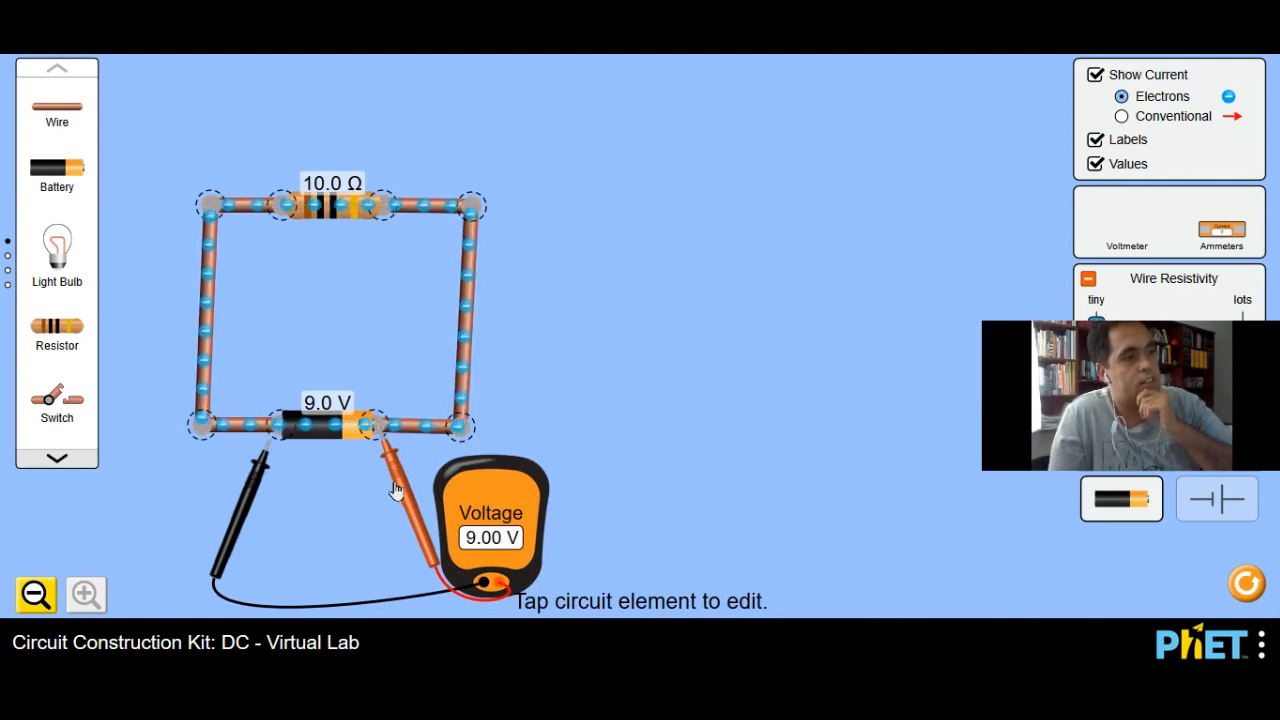
Step: Move both voltmeter probes to the ends of the resistor and reposition the meter body beside the loop
{"action": "left_click_drag", "start_coordinate": [252, 494], "coordinate": [260, 258]}
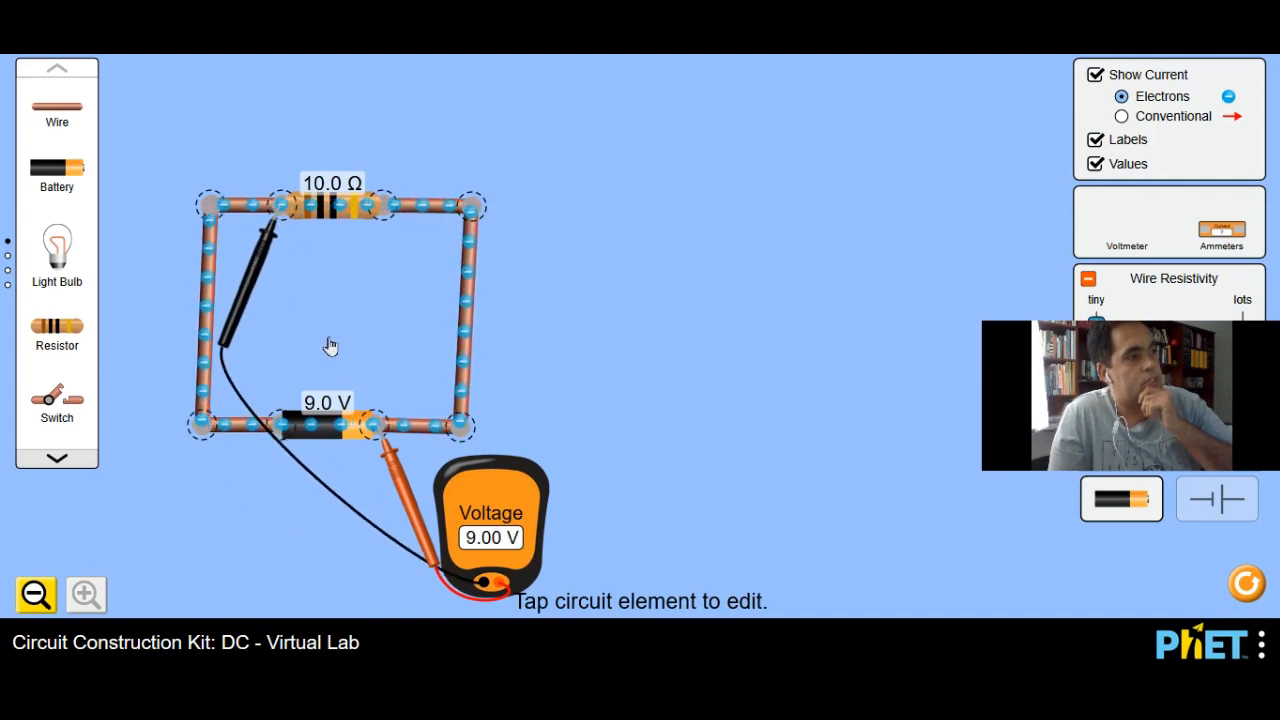
{"action": "left_click_drag", "start_coordinate": [388, 472], "coordinate": [395, 258]}
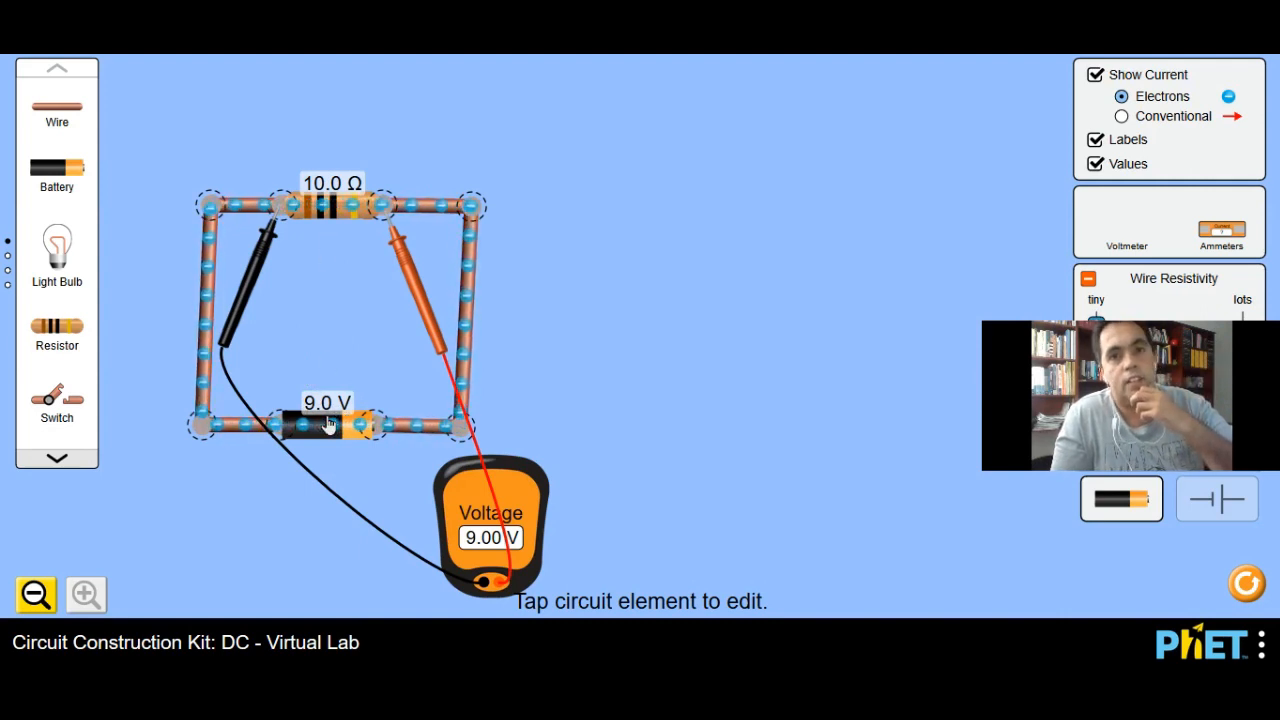
{"action": "left_click", "coordinate": [338, 203]}
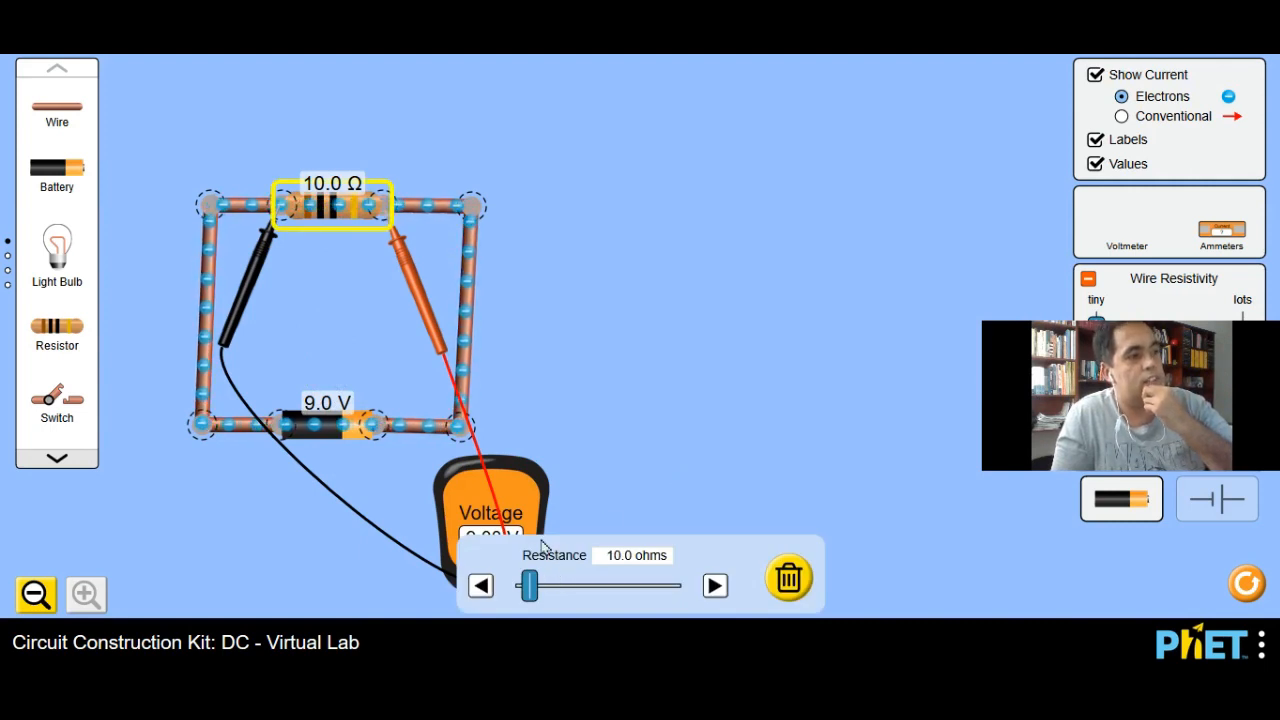
{"action": "left_click_drag", "start_coordinate": [520, 507], "coordinate": [576, 355]}
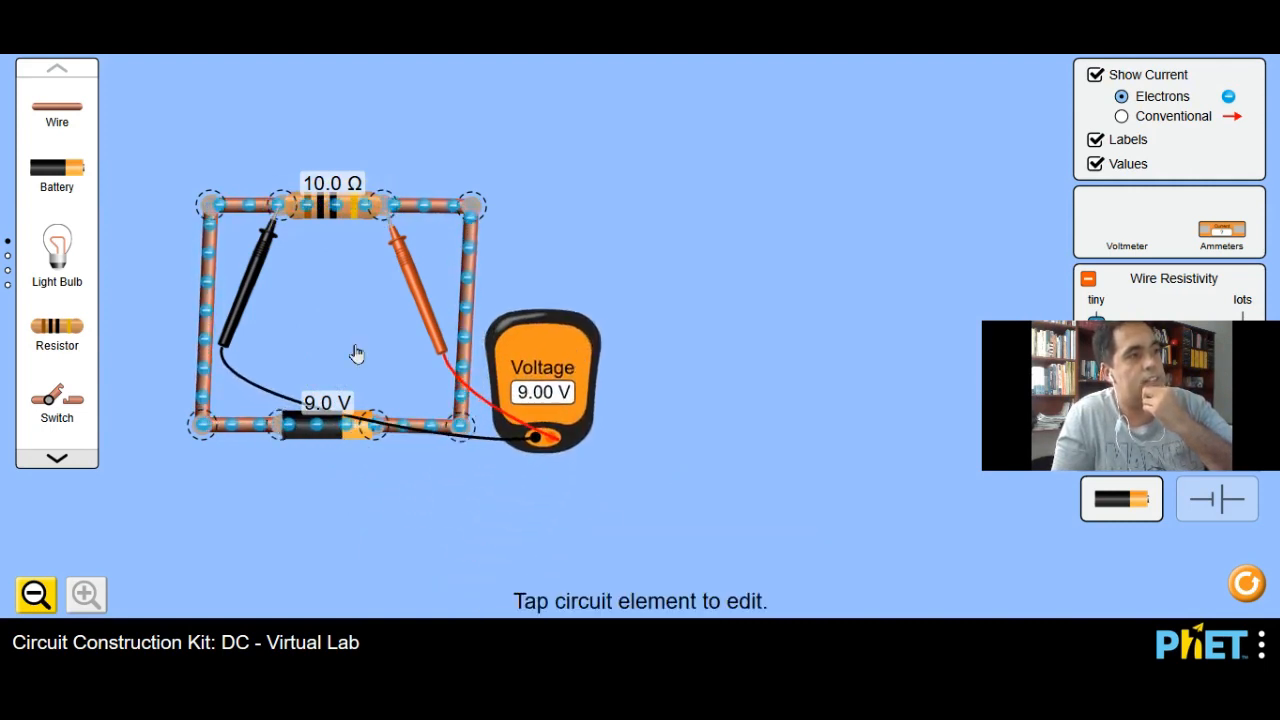
Step: Vary the resistor's resistance through 53.5, 0.0 and 10.5 ohms to 9.5 ohms, checking the voltmeter at each value
{"action": "left_click", "coordinate": [323, 206]}
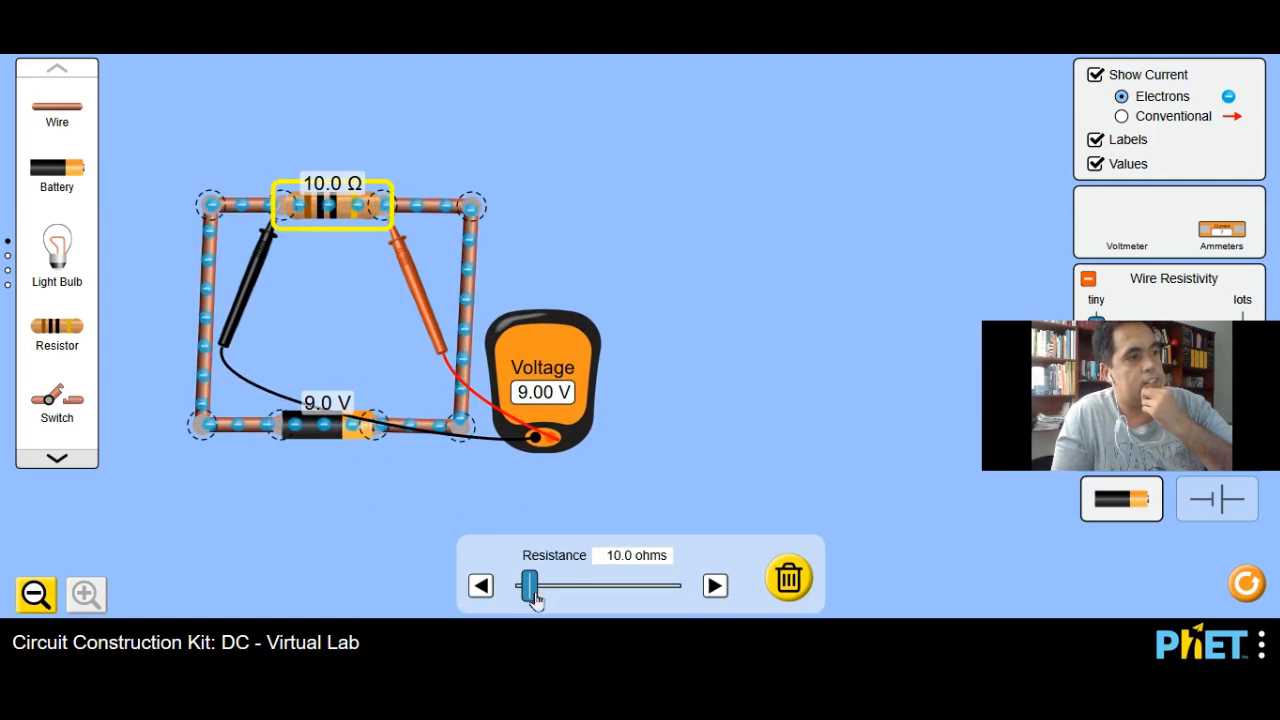
{"action": "left_click_drag", "start_coordinate": [531, 597], "coordinate": [592, 604]}
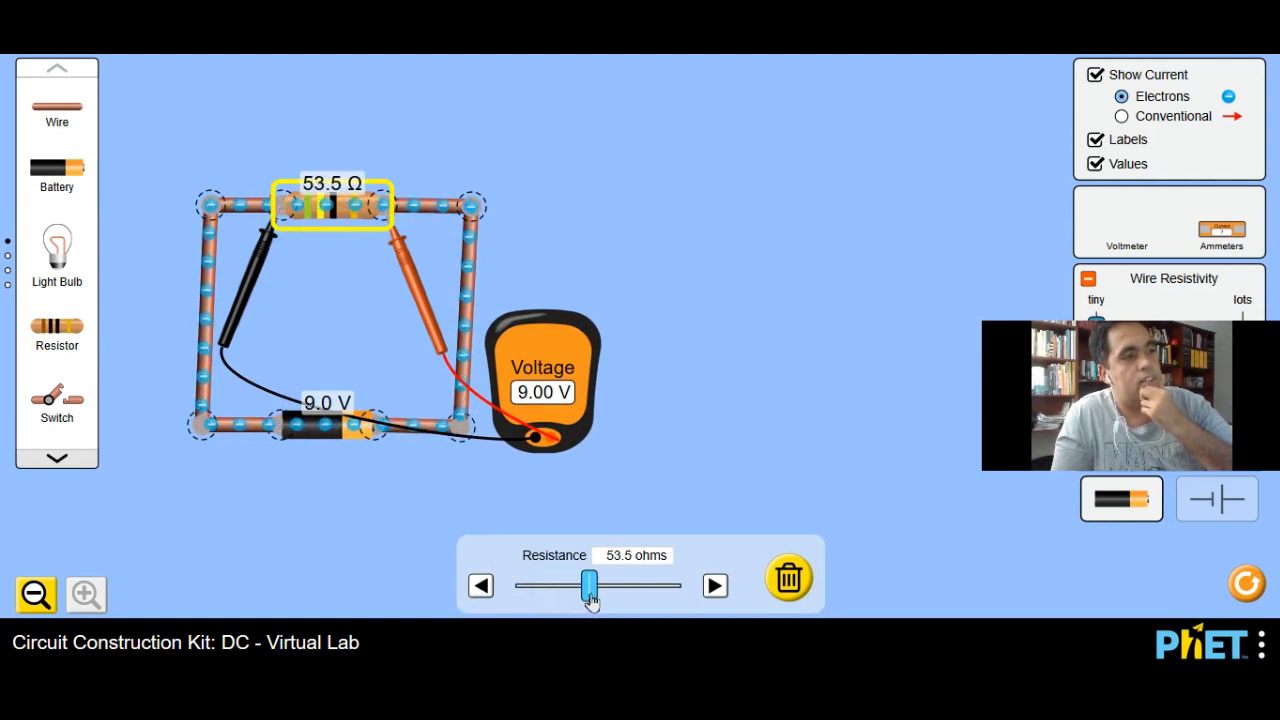
{"action": "left_click_drag", "start_coordinate": [598, 603], "coordinate": [514, 592]}
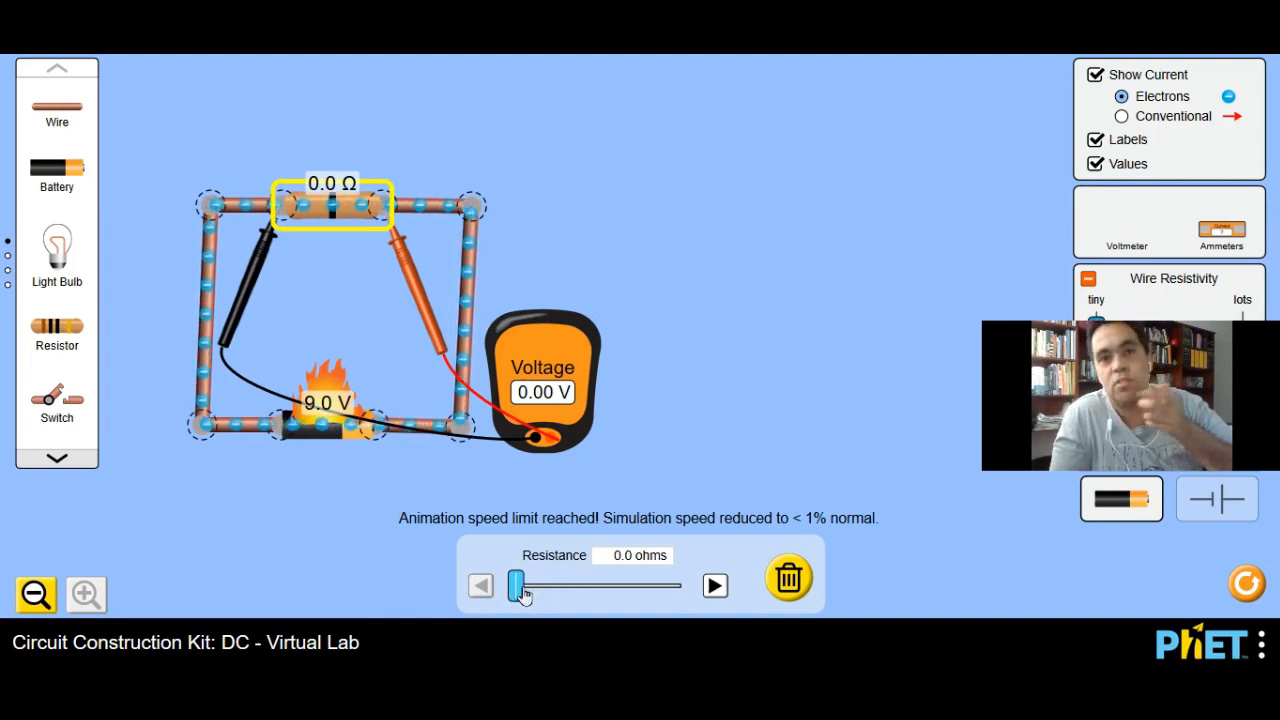
{"action": "left_click_drag", "start_coordinate": [523, 593], "coordinate": [537, 604]}
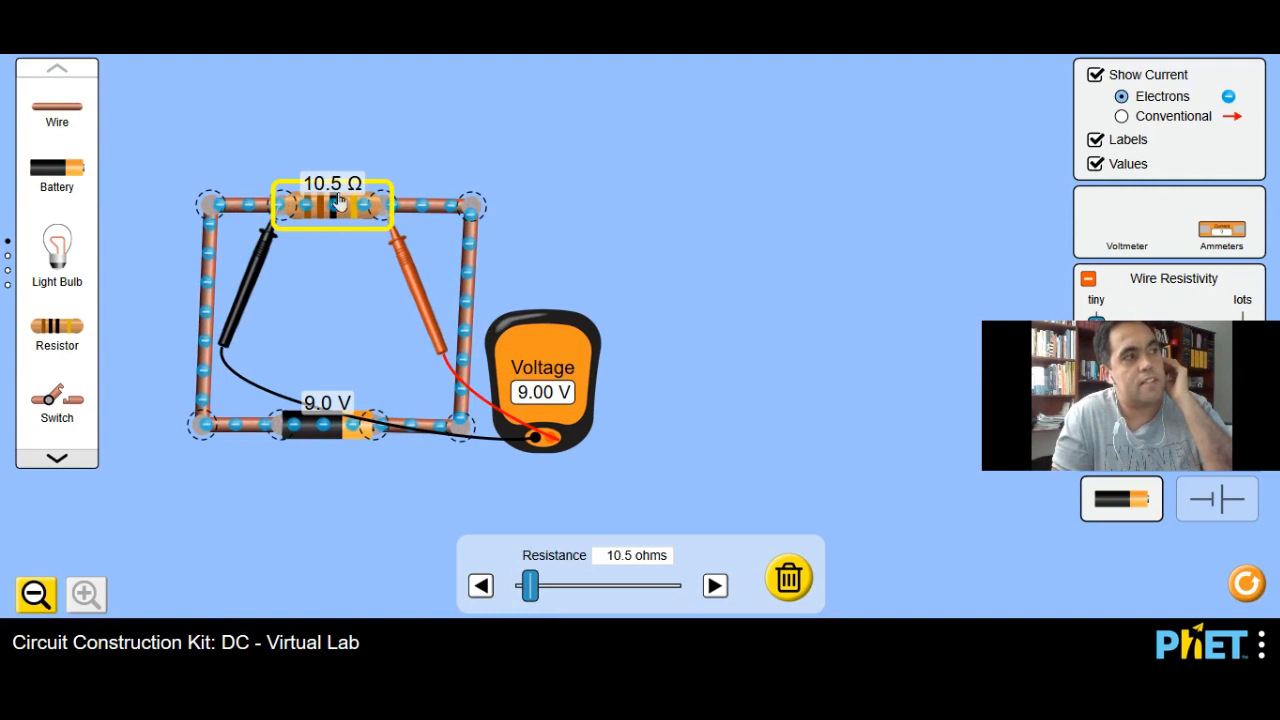
{"action": "left_click_drag", "start_coordinate": [531, 586], "coordinate": [533, 588]}
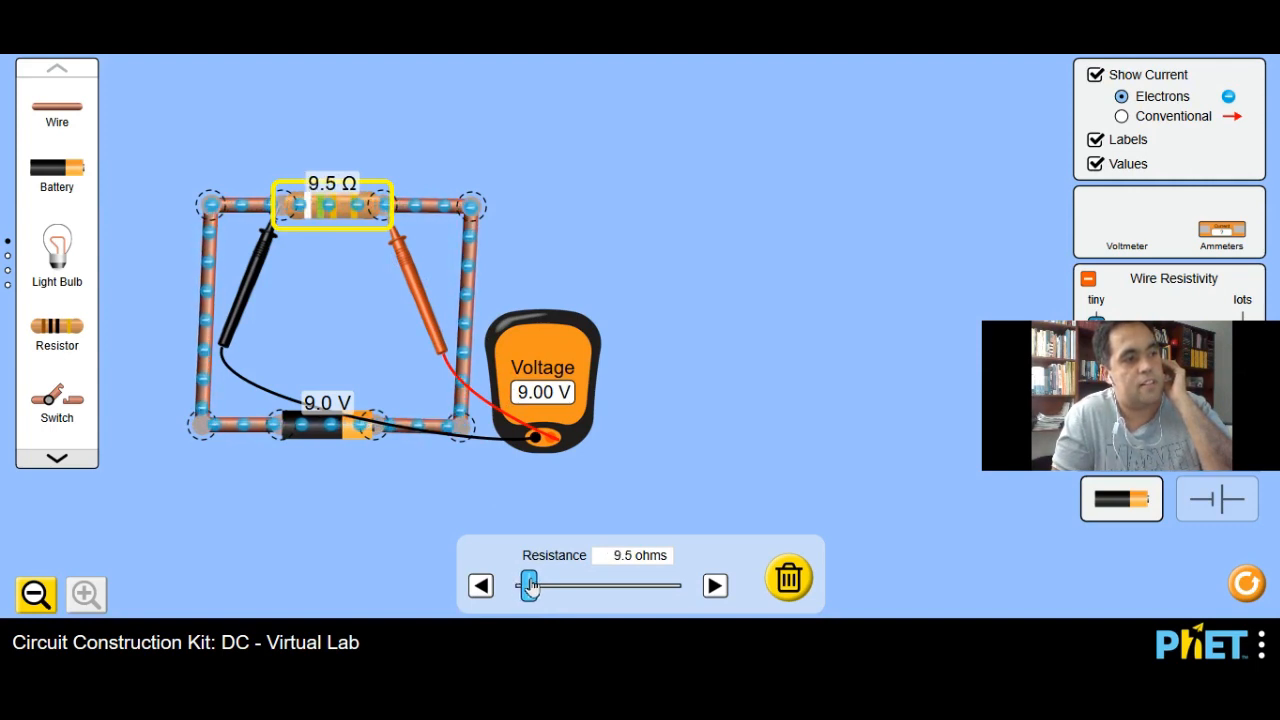
{"action": "left_click_drag", "start_coordinate": [531, 587], "coordinate": [528, 587]}
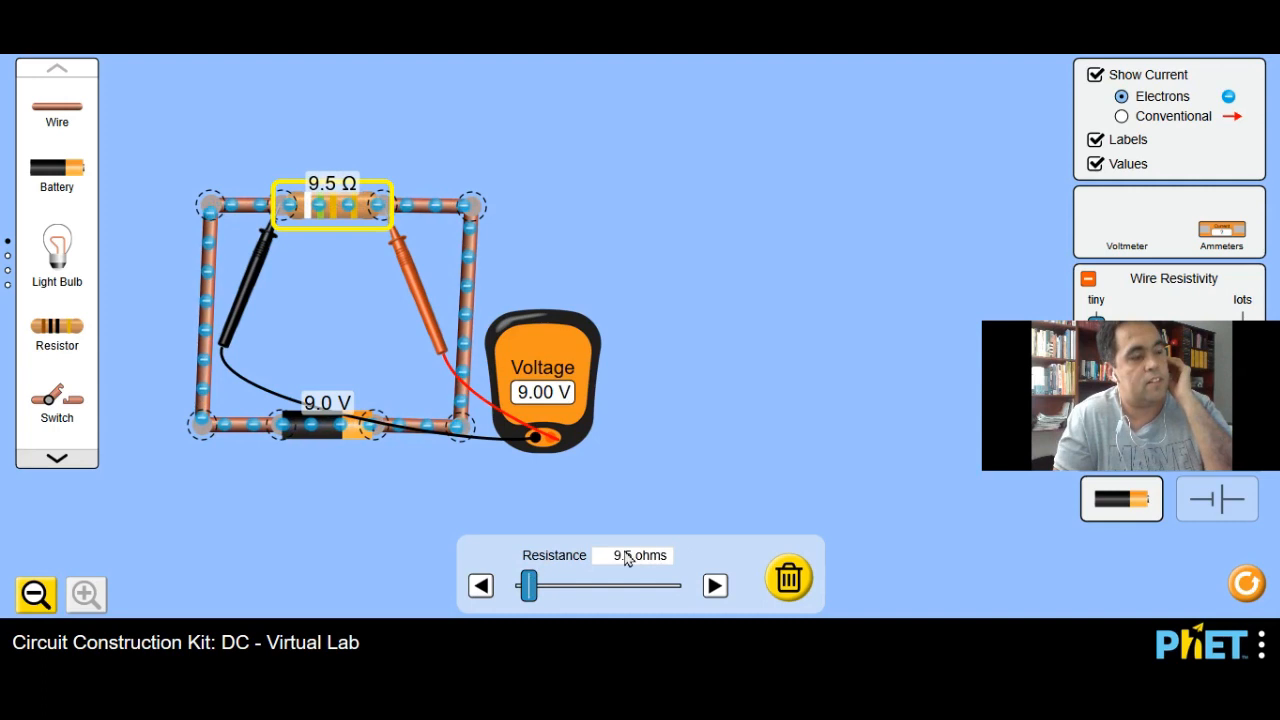
{"action": "left_click_drag", "start_coordinate": [334, 222], "coordinate": [329, 210]}
{"action": "left_click", "coordinate": [283, 196]}
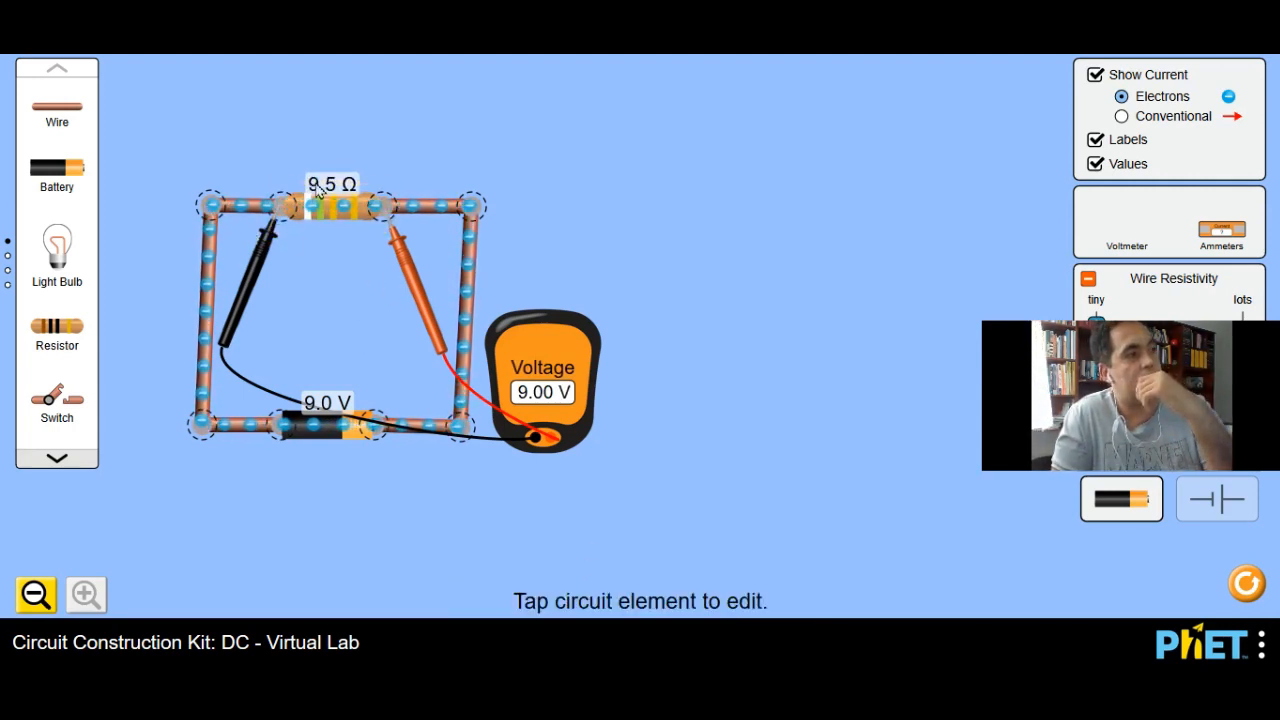
Step: Try resistances of 45.5, 45.0 and 42.5 ohms on the resistor, then set it to 10.5 ohms
{"action": "left_click", "coordinate": [327, 217]}
{"action": "left_click_drag", "start_coordinate": [531, 590], "coordinate": [584, 610]}
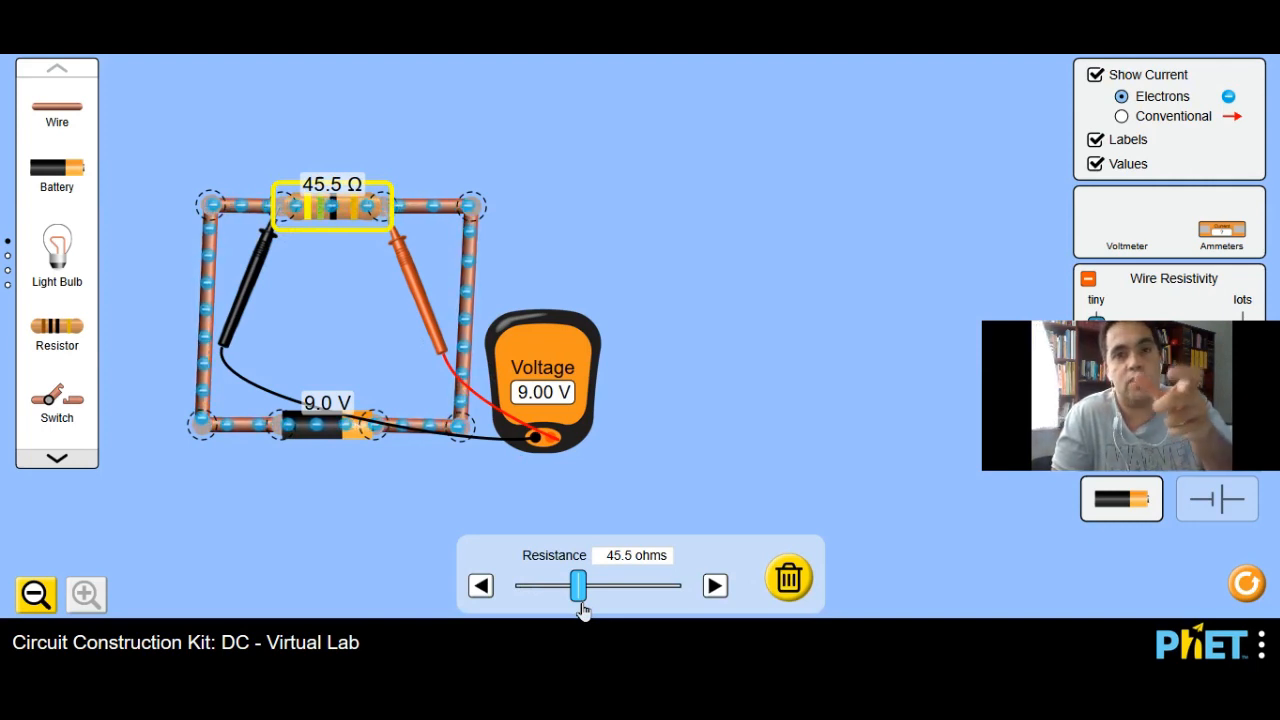
{"action": "left_click_drag", "start_coordinate": [584, 612], "coordinate": [583, 614]}
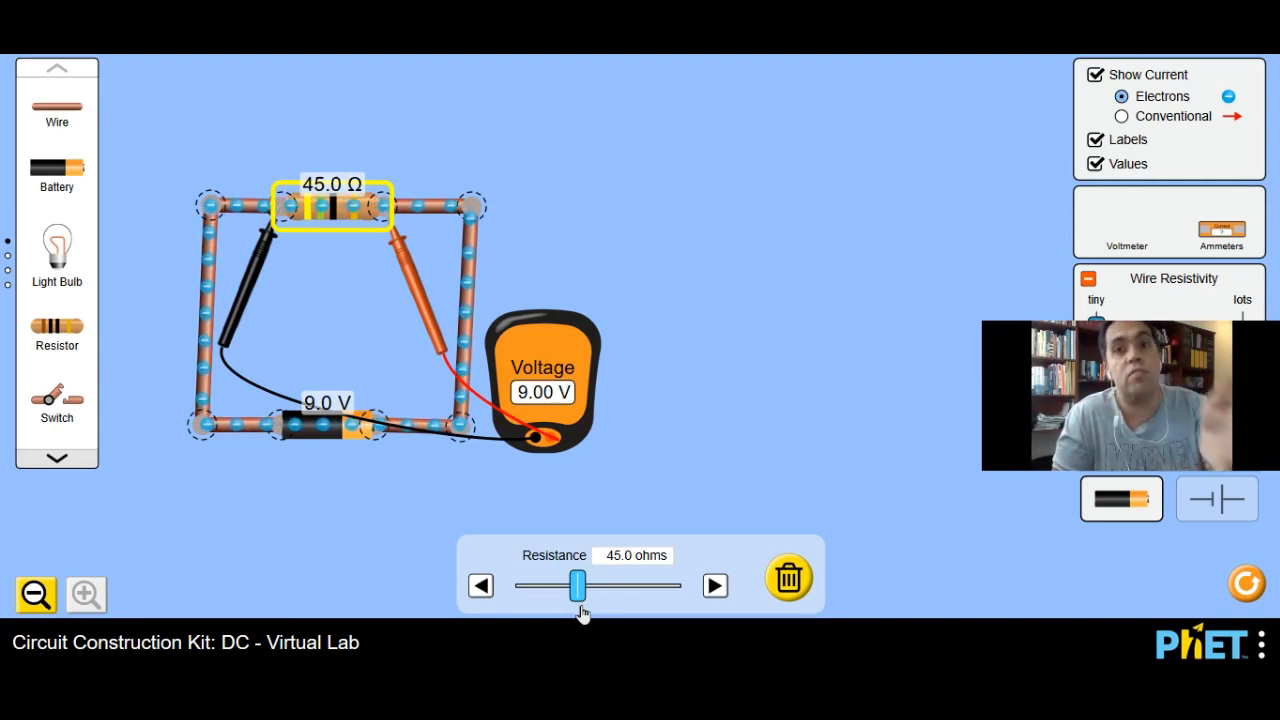
{"action": "left_click_drag", "start_coordinate": [581, 607], "coordinate": [578, 614]}
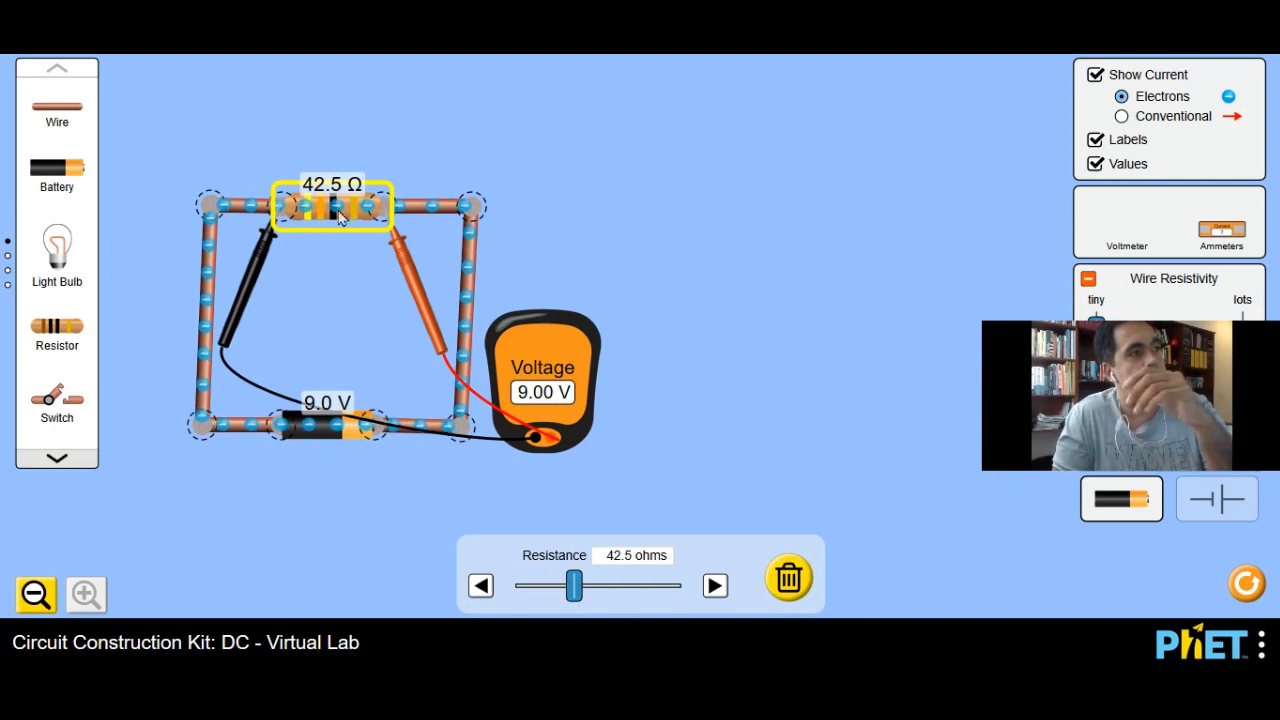
{"action": "left_click_drag", "start_coordinate": [573, 587], "coordinate": [528, 588]}
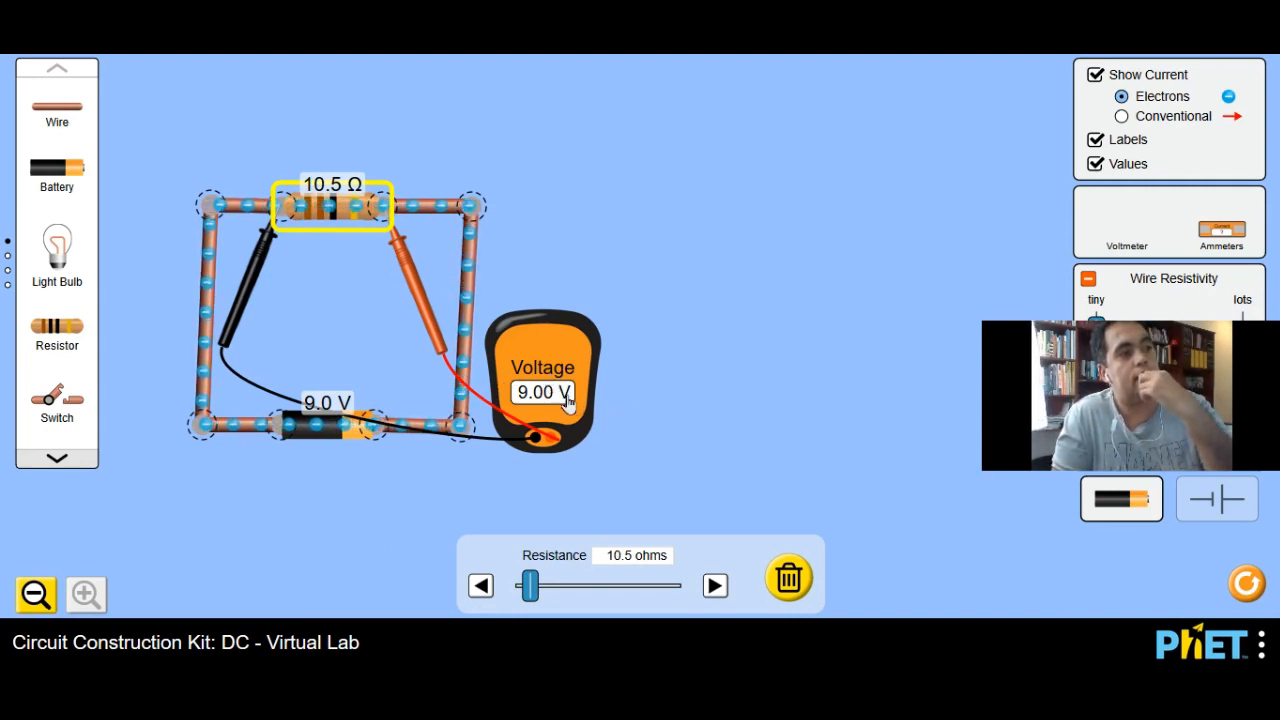
Step: Disconnect the battery's positive terminal, insert an ammeter there in series, widen and close the loop, and move the voltmeter body outside it
{"action": "left_click", "coordinate": [373, 427]}
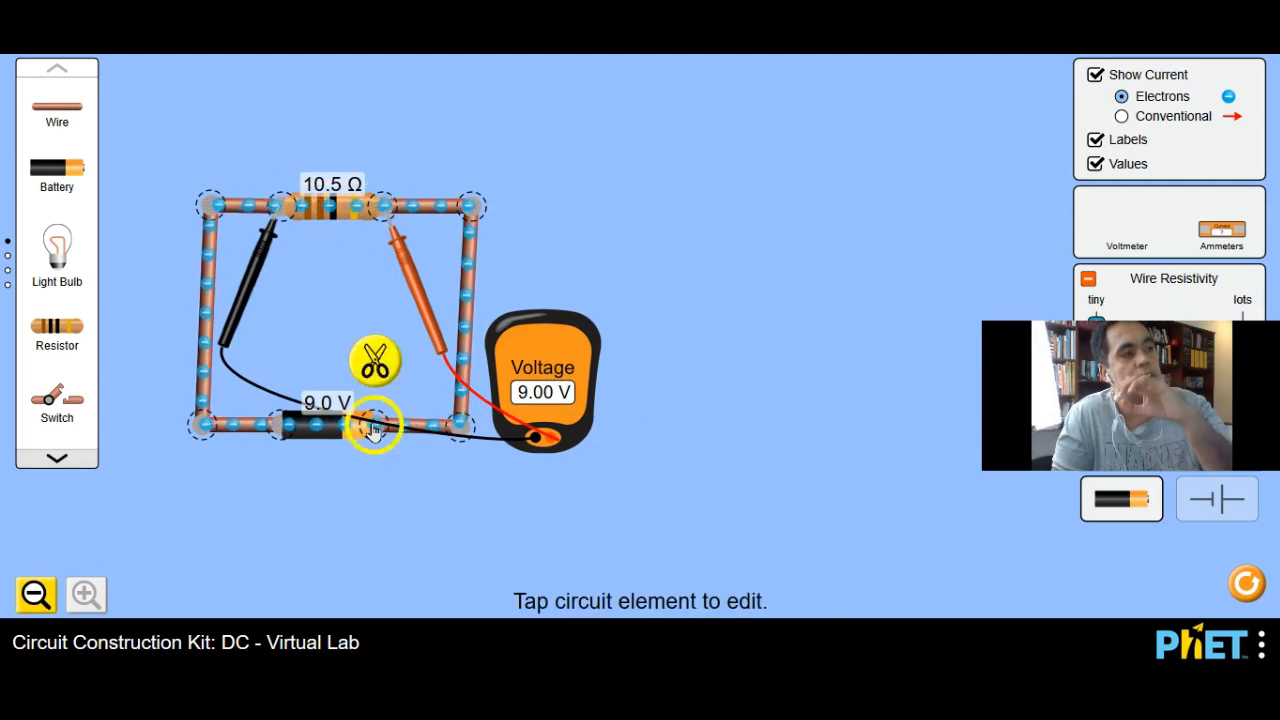
{"action": "left_click", "coordinate": [372, 362]}
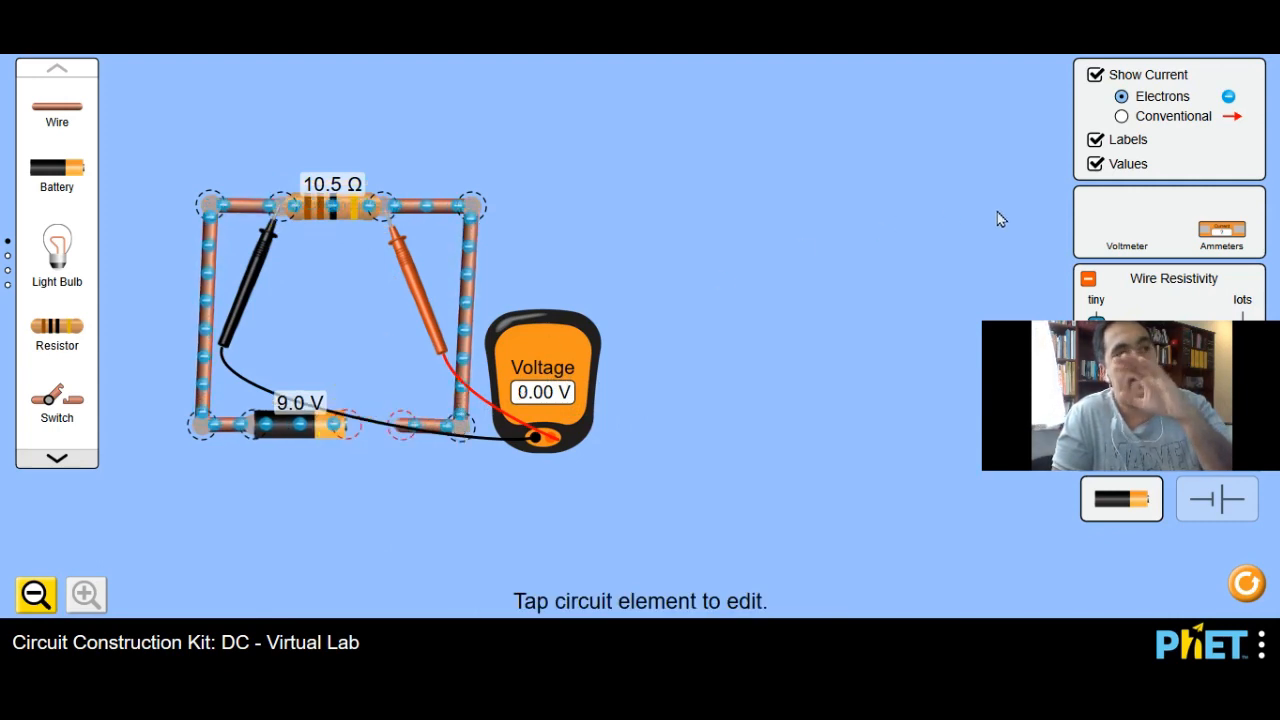
{"action": "left_click_drag", "start_coordinate": [1240, 235], "coordinate": [510, 452]}
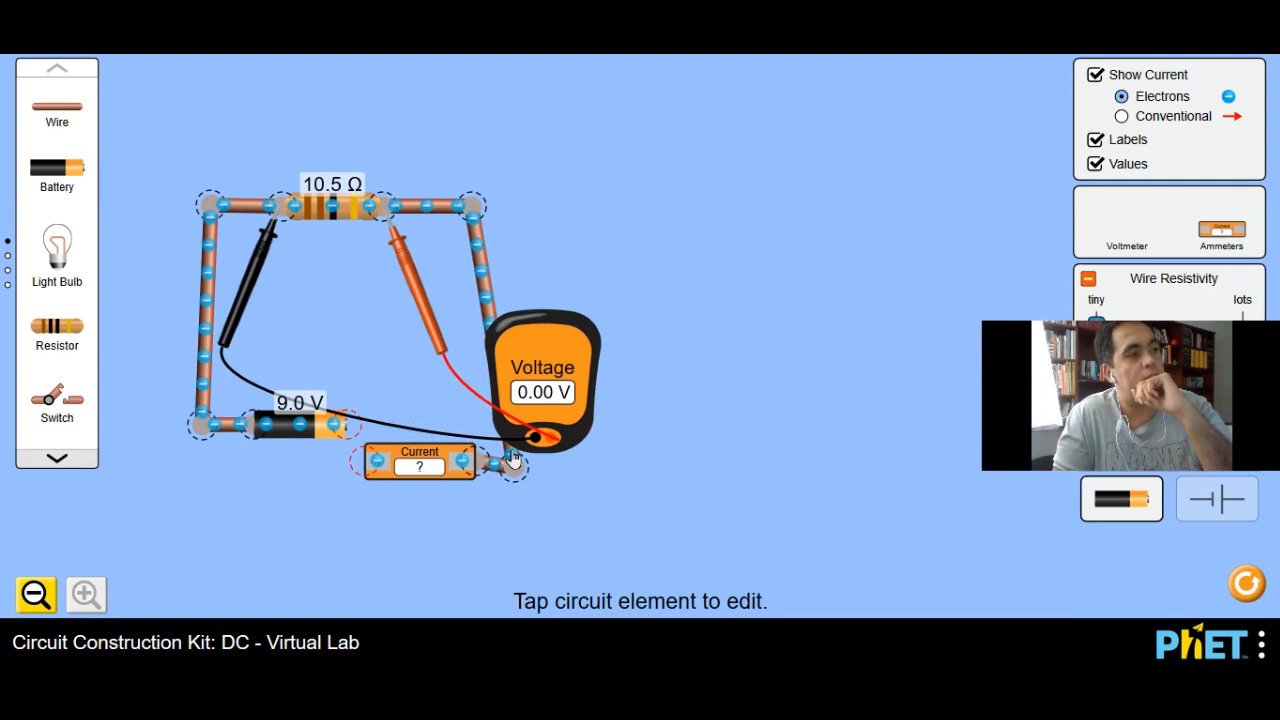
{"action": "left_click_drag", "start_coordinate": [477, 210], "coordinate": [527, 208]}
{"action": "left_click_drag", "start_coordinate": [491, 462], "coordinate": [518, 428]}
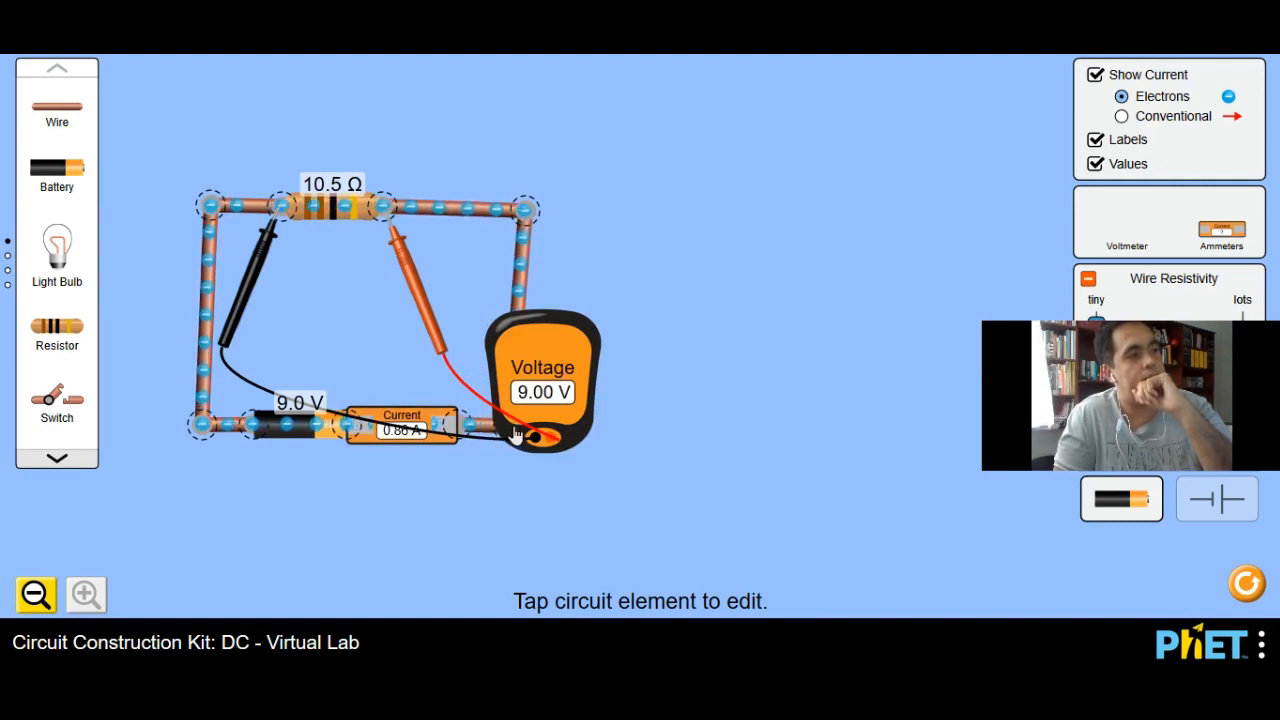
{"action": "left_click_drag", "start_coordinate": [602, 334], "coordinate": [674, 277]}
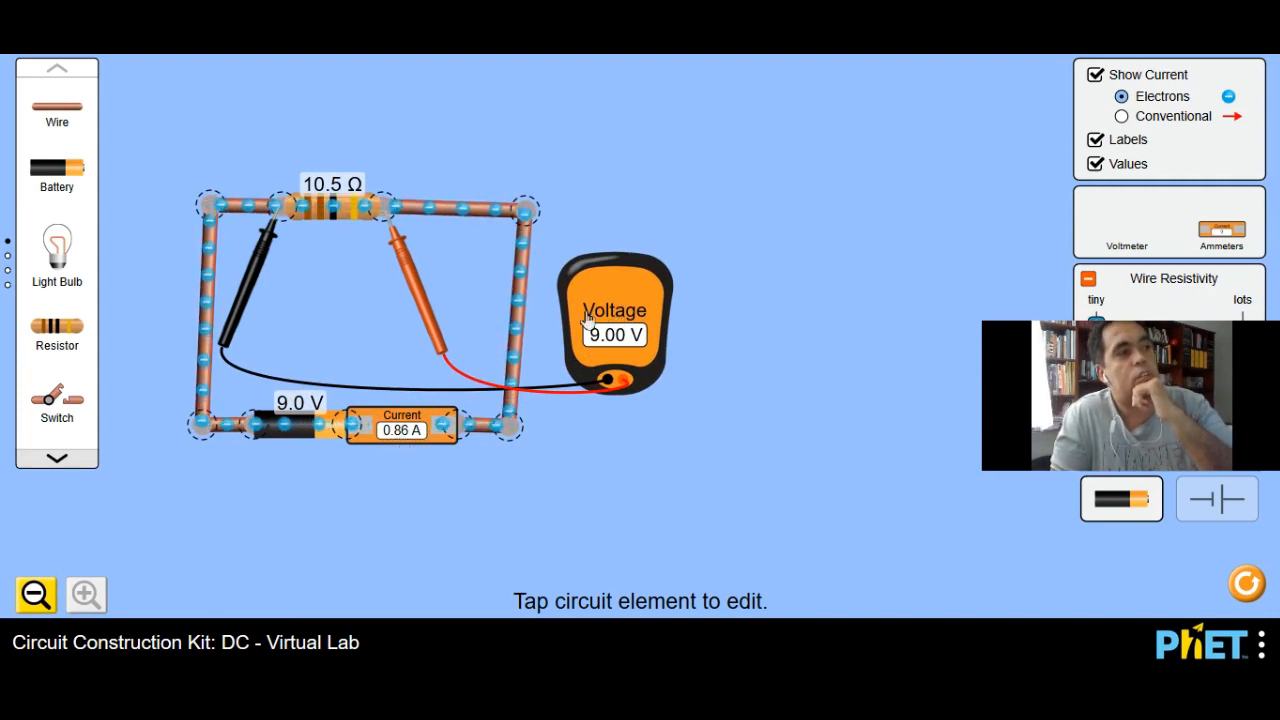
Step: Try resistances of 46.0 and 113.5 ohms on the resistor, set it to 10.0 ohms, and deselect it
{"action": "left_click", "coordinate": [342, 212]}
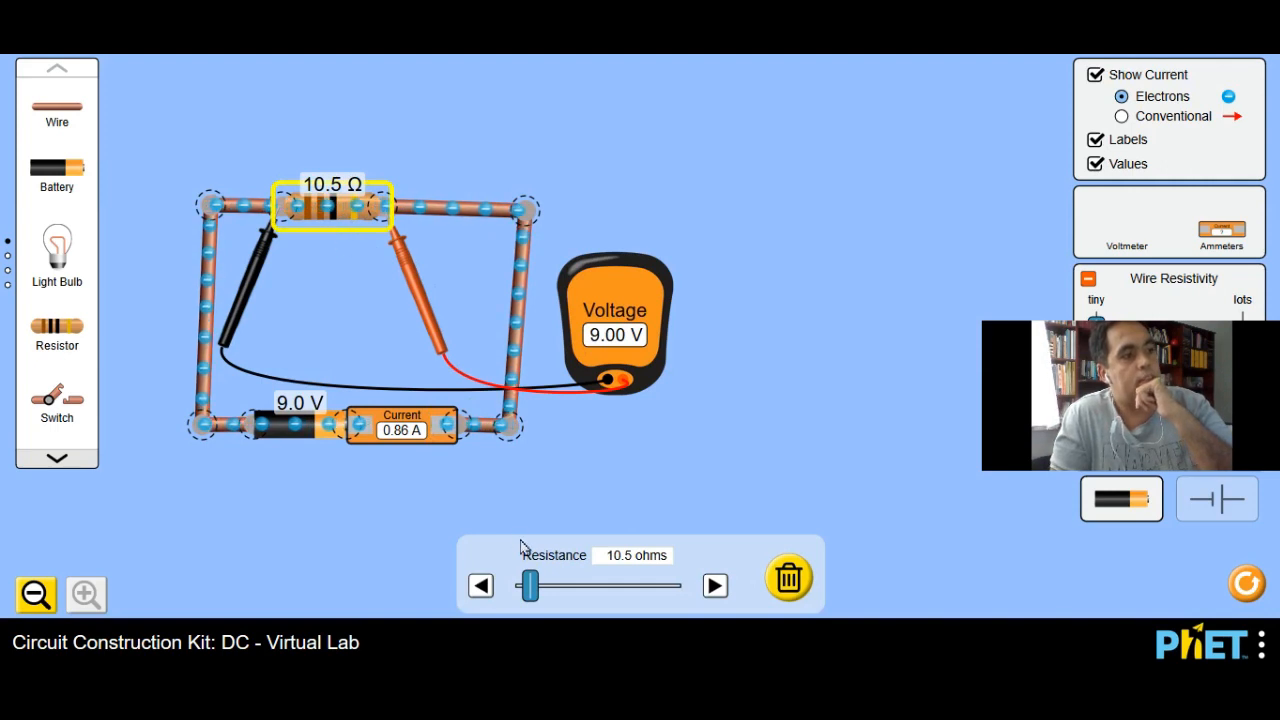
{"action": "left_click_drag", "start_coordinate": [534, 597], "coordinate": [582, 604]}
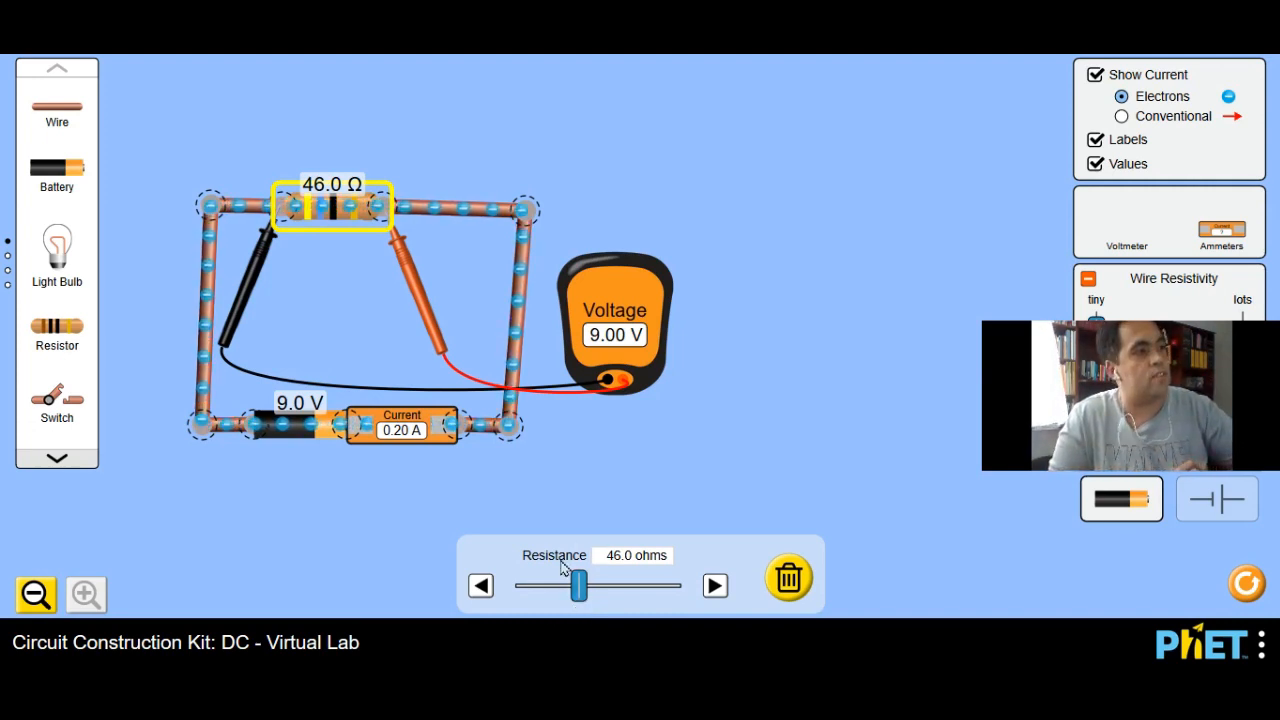
{"action": "left_click_drag", "start_coordinate": [577, 600], "coordinate": [670, 624]}
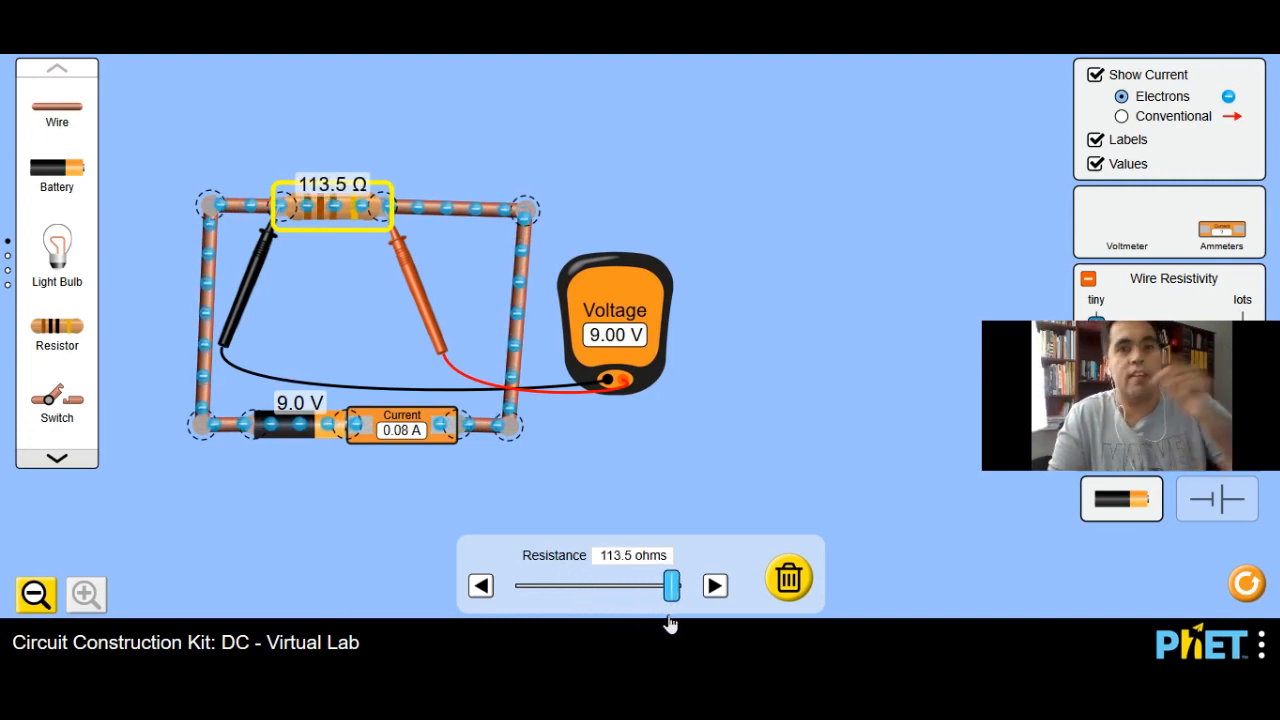
{"action": "left_click_drag", "start_coordinate": [670, 624], "coordinate": [527, 609]}
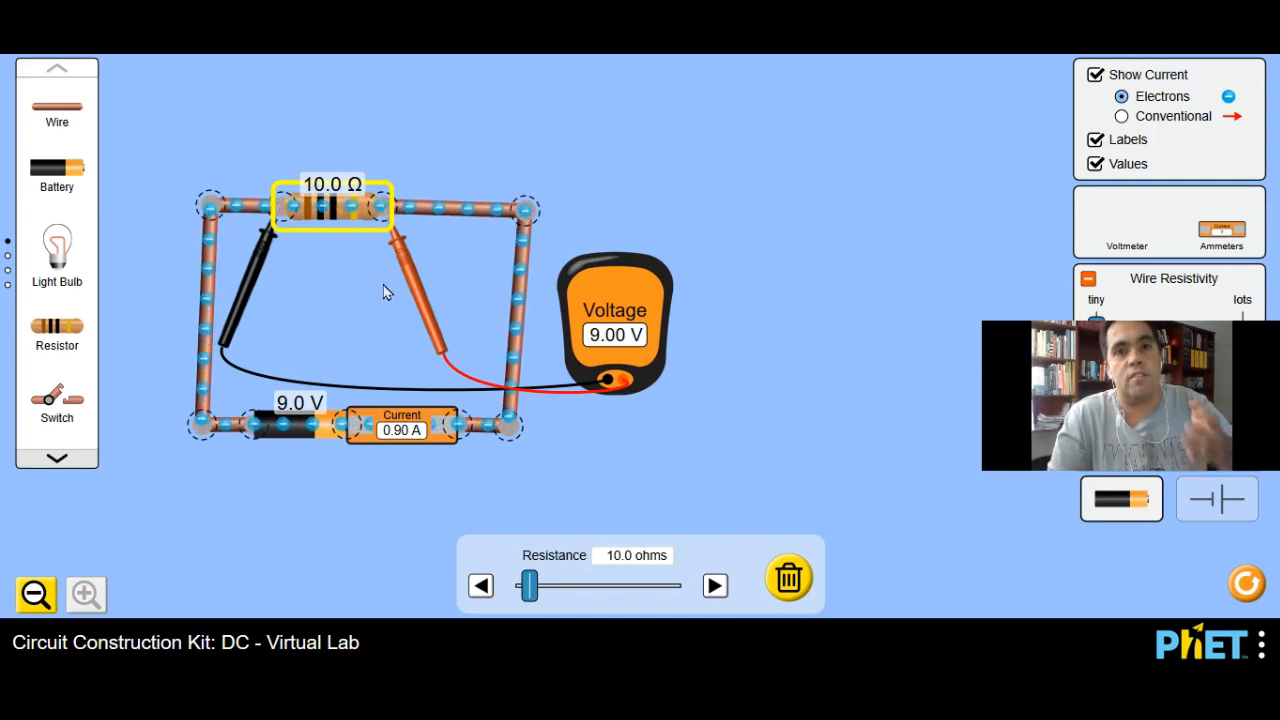
{"action": "left_click", "coordinate": [293, 222]}
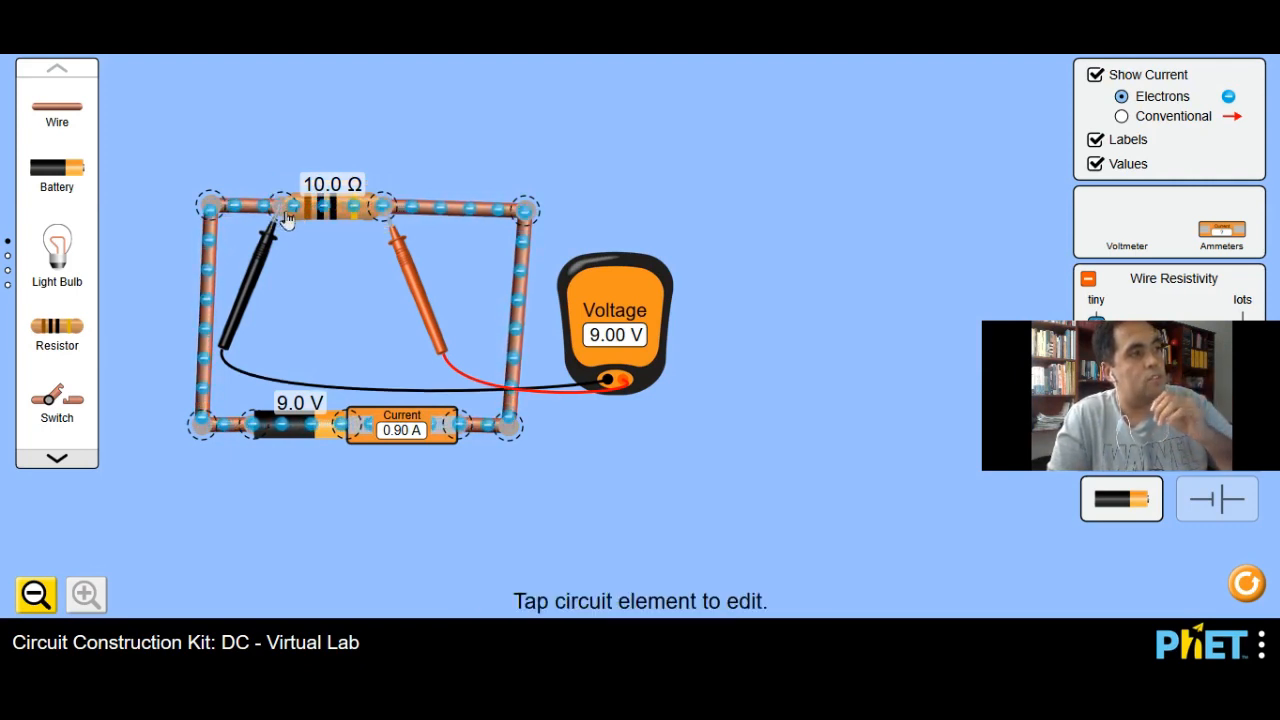
Step: Take the voltmeter probes off the resistor, disconnect the resistor's left end, and slide it toward the loop's upper-right corner
{"action": "left_click_drag", "start_coordinate": [268, 230], "coordinate": [650, 257]}
{"action": "left_click", "coordinate": [329, 227]}
{"action": "left_click", "coordinate": [284, 206]}
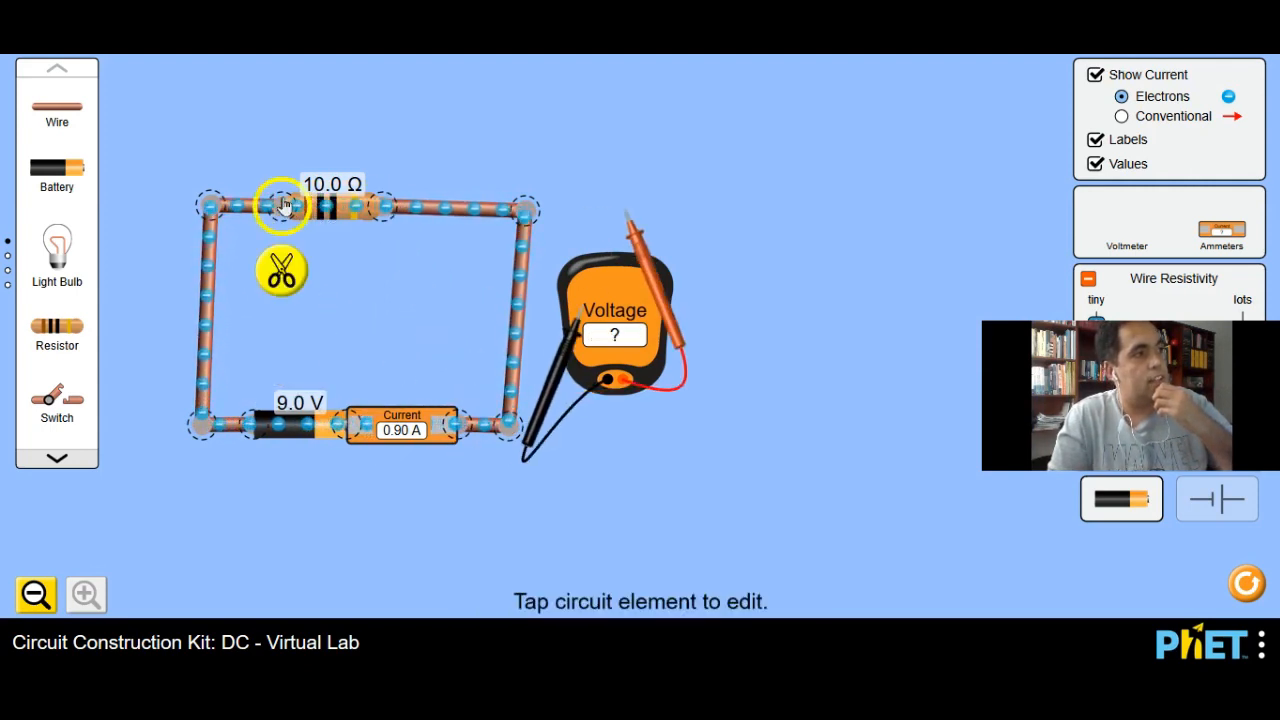
{"action": "left_click", "coordinate": [283, 268]}
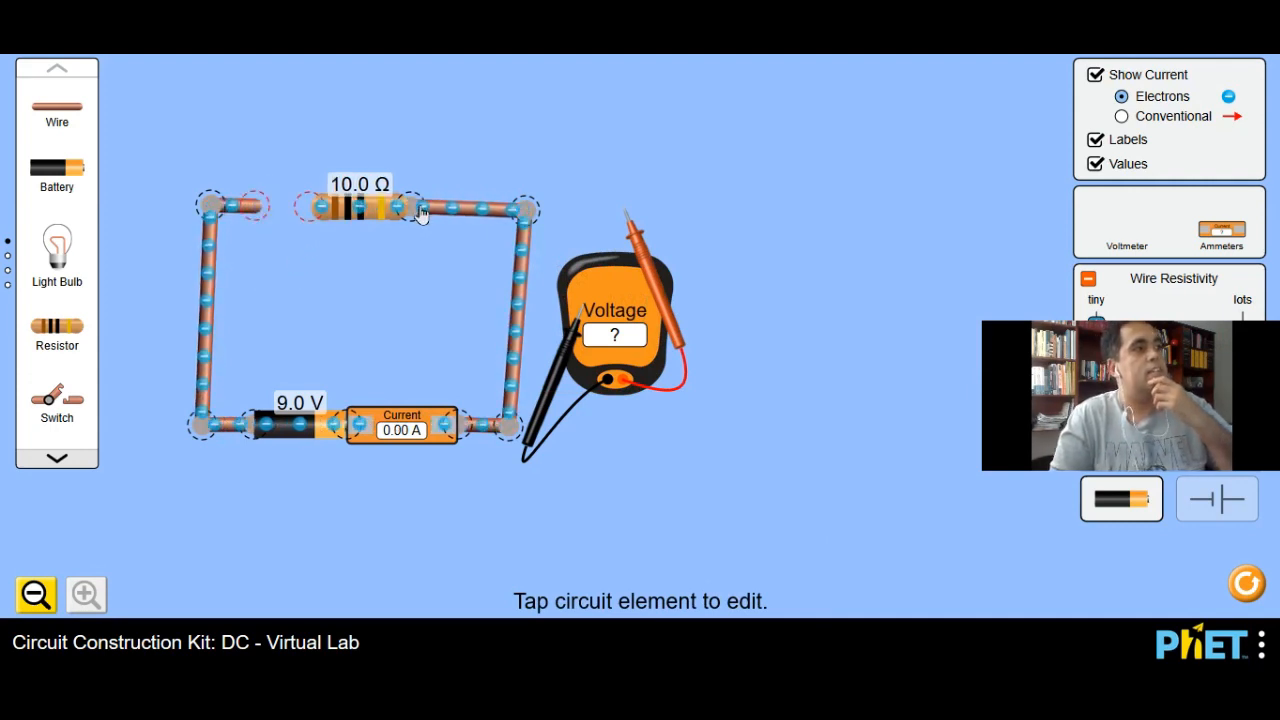
{"action": "left_click_drag", "start_coordinate": [370, 206], "coordinate": [418, 211]}
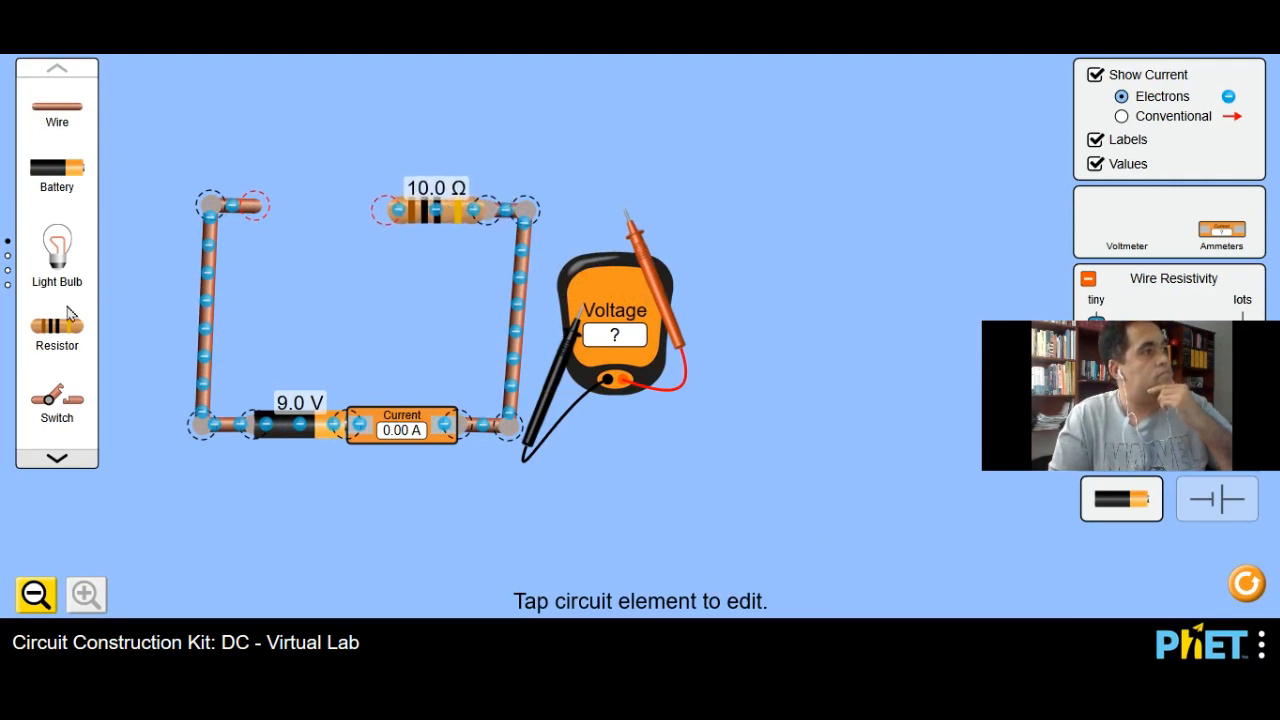
Step: Add a light bulb at the open wire end, wire it in series to the resistor, and level the resistor with the bulb's side contact
{"action": "left_click_drag", "start_coordinate": [90, 322], "coordinate": [52, 160]}
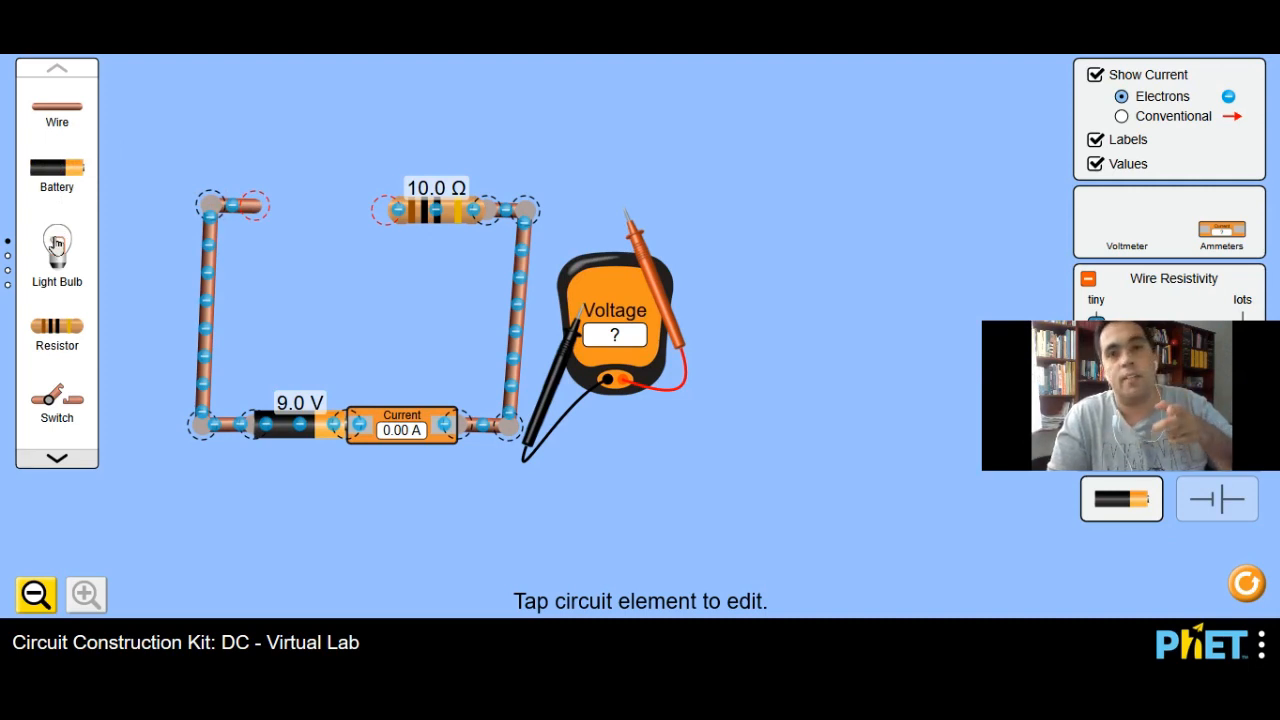
{"action": "left_click_drag", "start_coordinate": [57, 243], "coordinate": [257, 203]}
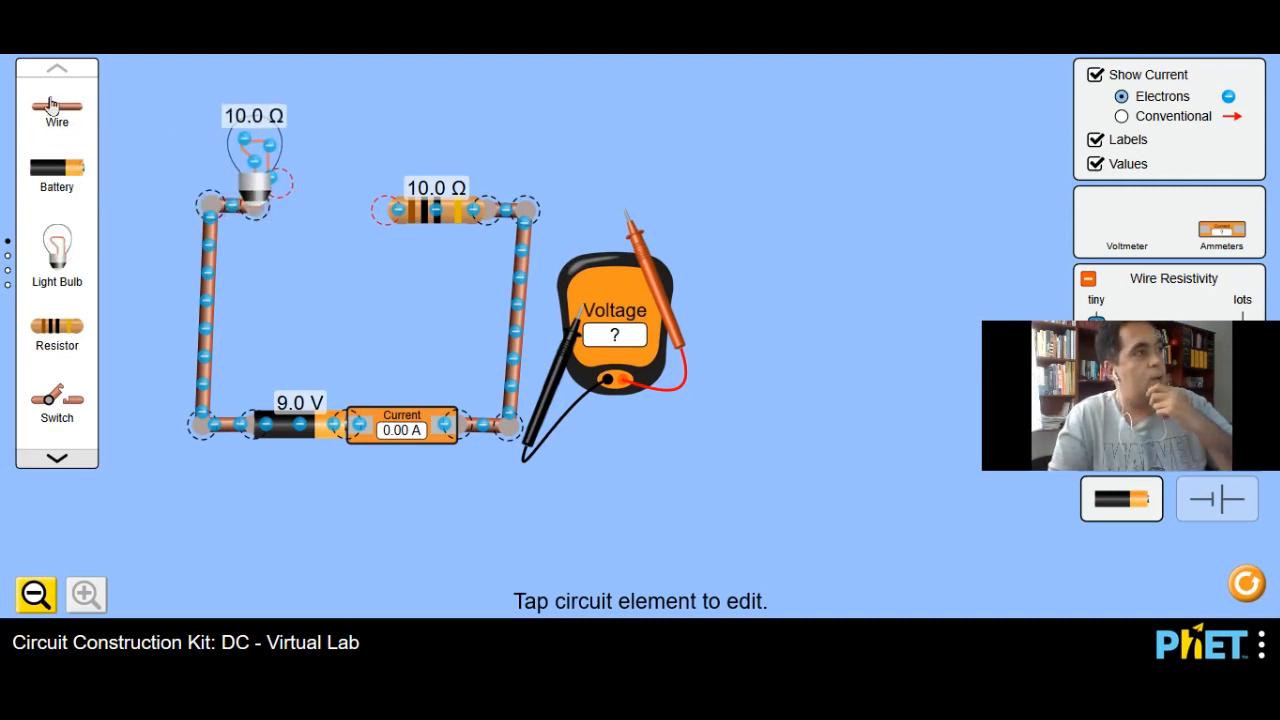
{"action": "left_click_drag", "start_coordinate": [62, 120], "coordinate": [389, 209]}
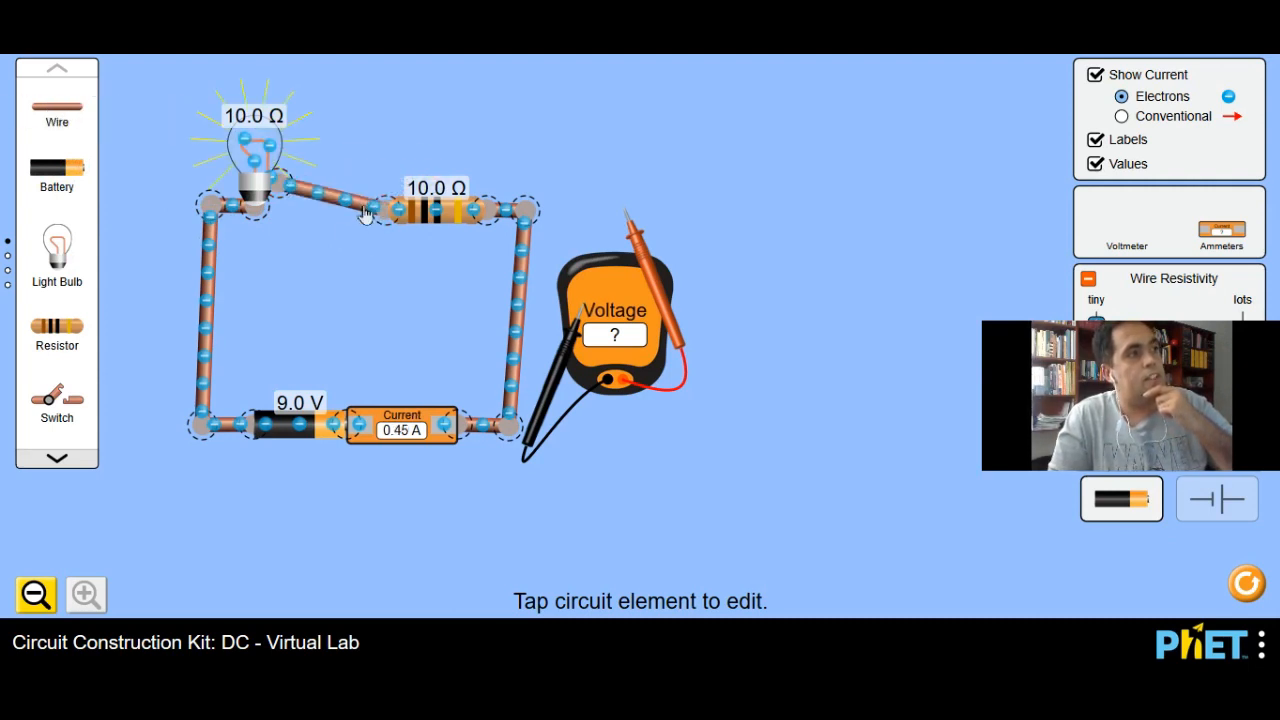
{"action": "left_click", "coordinate": [258, 133]}
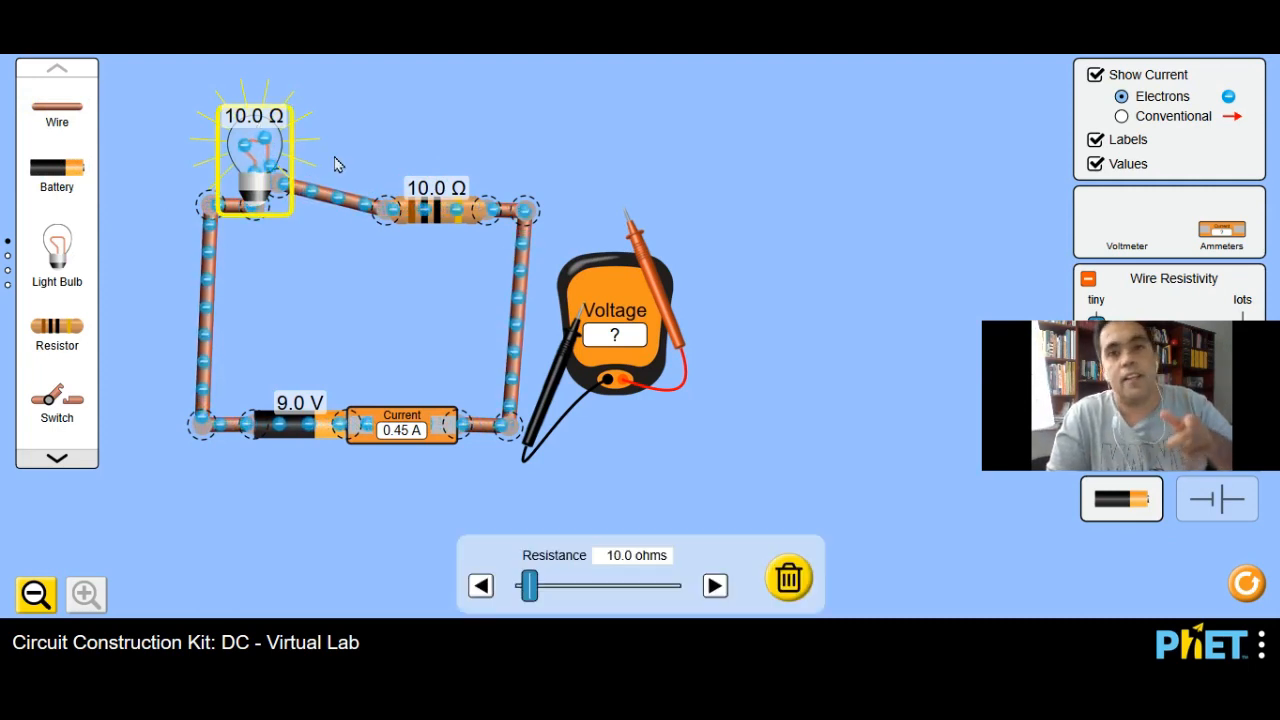
{"action": "left_click_drag", "start_coordinate": [455, 210], "coordinate": [415, 186]}
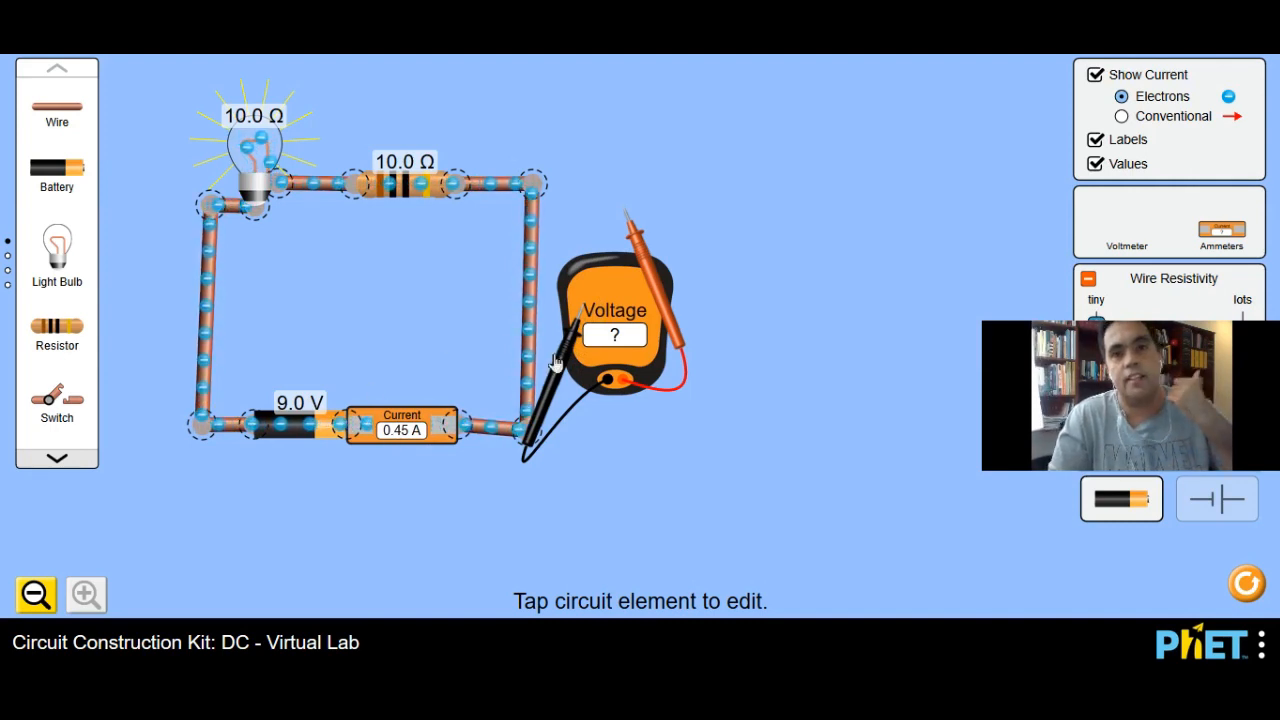
Step: Disconnect the battery's negative terminal from its wire and attach a second battery there in series
{"action": "left_click", "coordinate": [247, 424]}
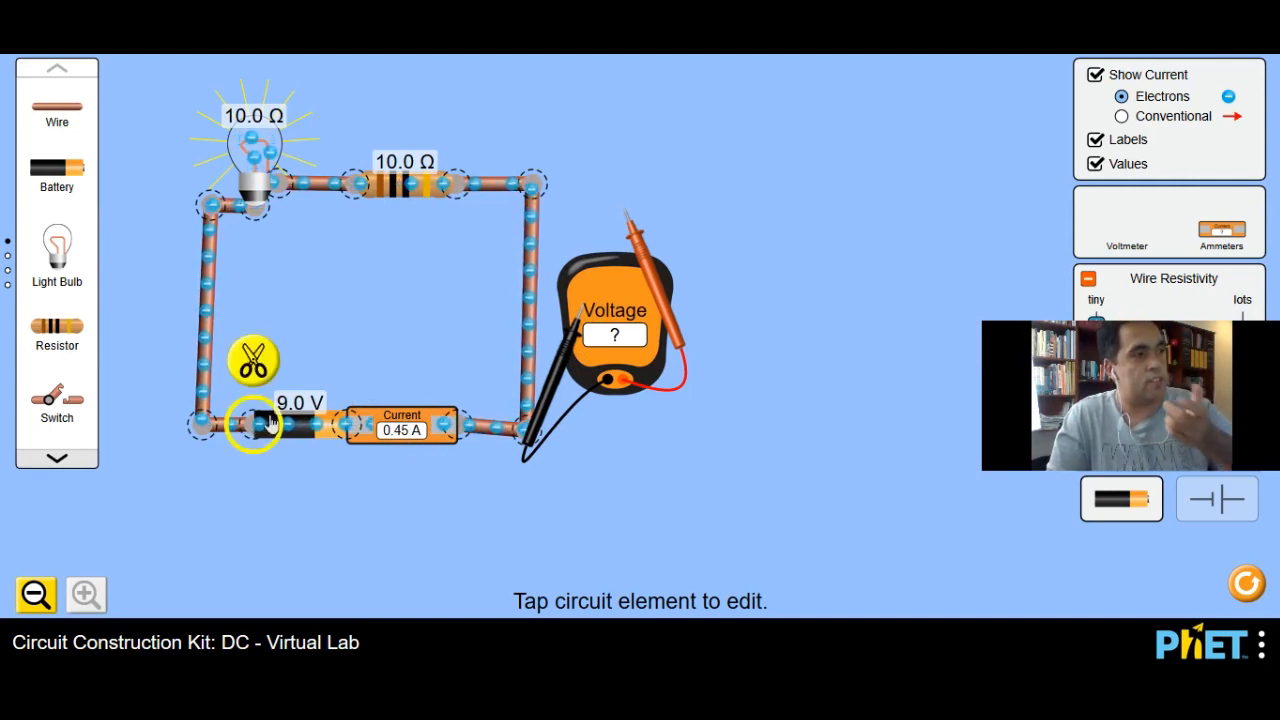
{"action": "left_click", "coordinate": [266, 358]}
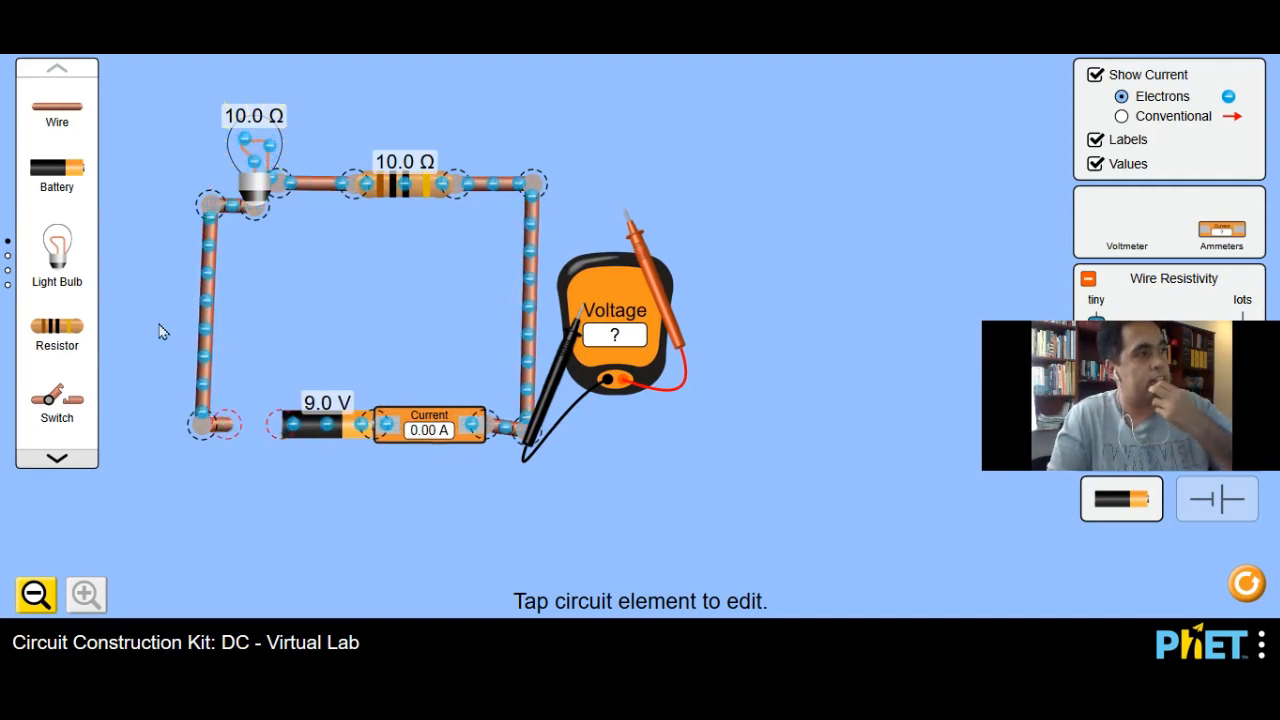
{"action": "left_click_drag", "start_coordinate": [74, 177], "coordinate": [200, 368]}
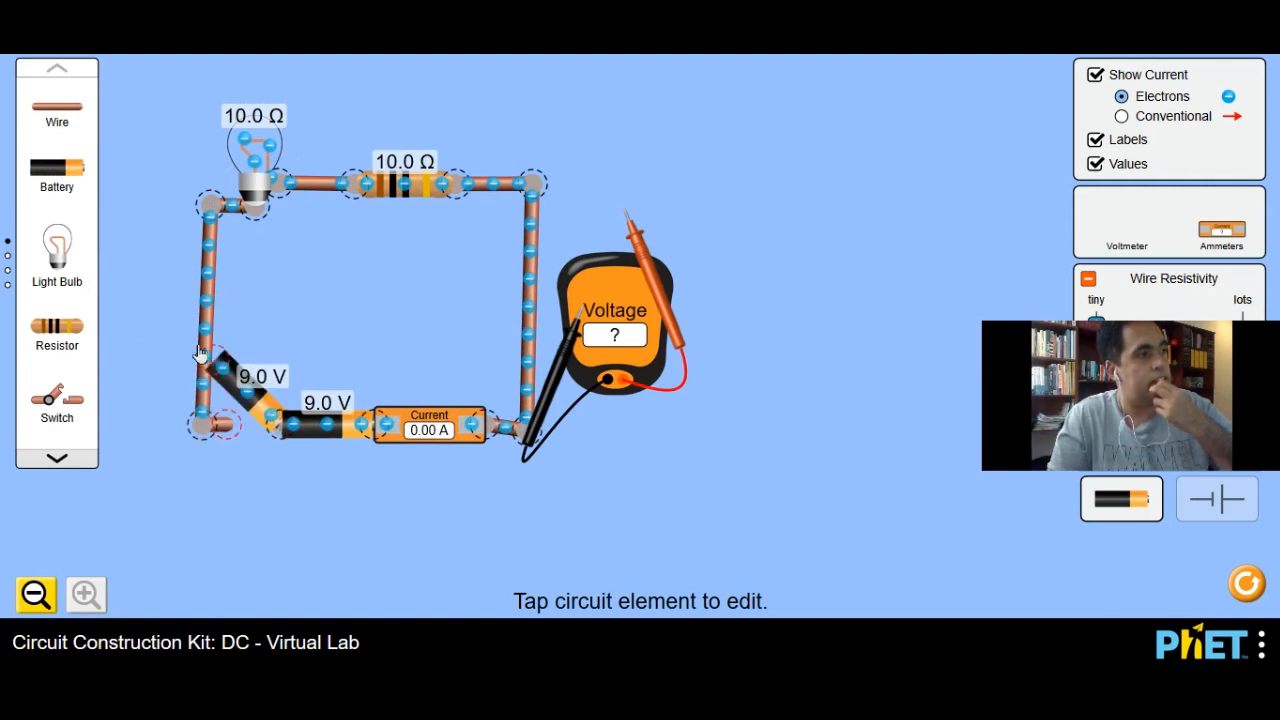
Step: Widen the loop's left side, align both batteries along a lowered bottom edge, and reconnect the wire to close the circuit
{"action": "left_click_drag", "start_coordinate": [209, 207], "coordinate": [165, 210]}
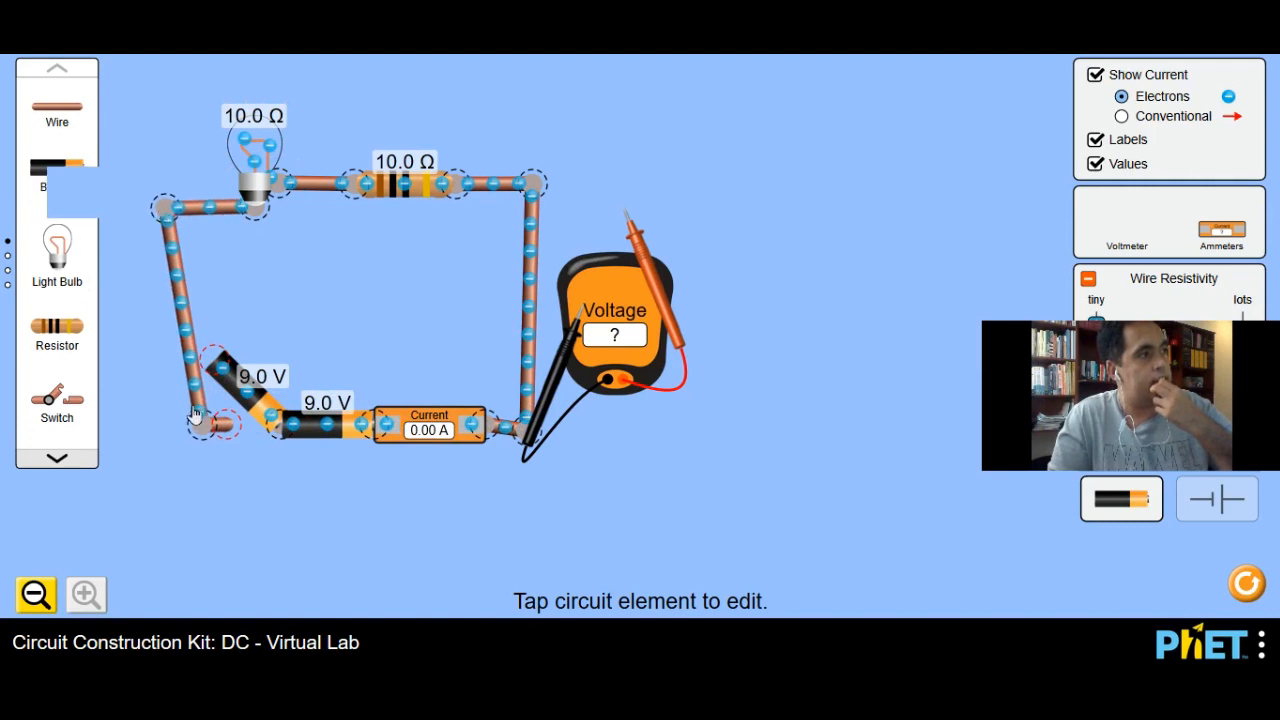
{"action": "left_click_drag", "start_coordinate": [201, 424], "coordinate": [157, 428]}
{"action": "left_click_drag", "start_coordinate": [236, 398], "coordinate": [270, 416]}
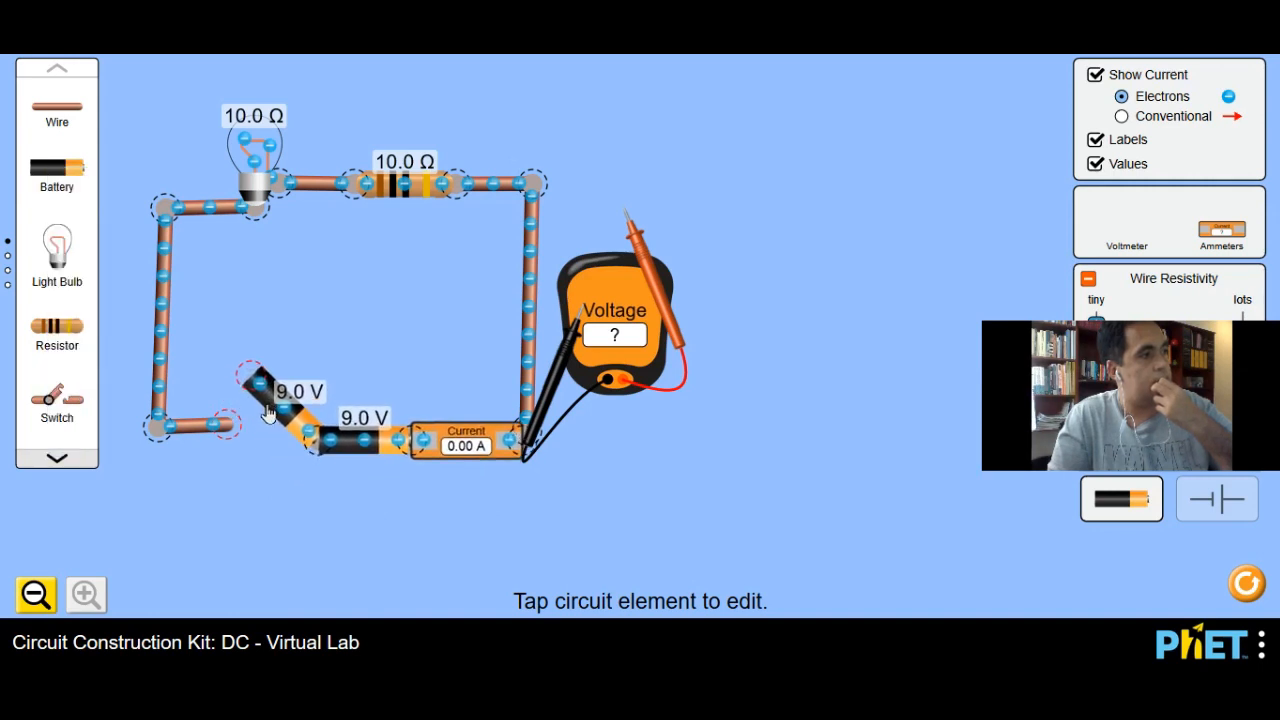
{"action": "left_click_drag", "start_coordinate": [240, 371], "coordinate": [217, 491]}
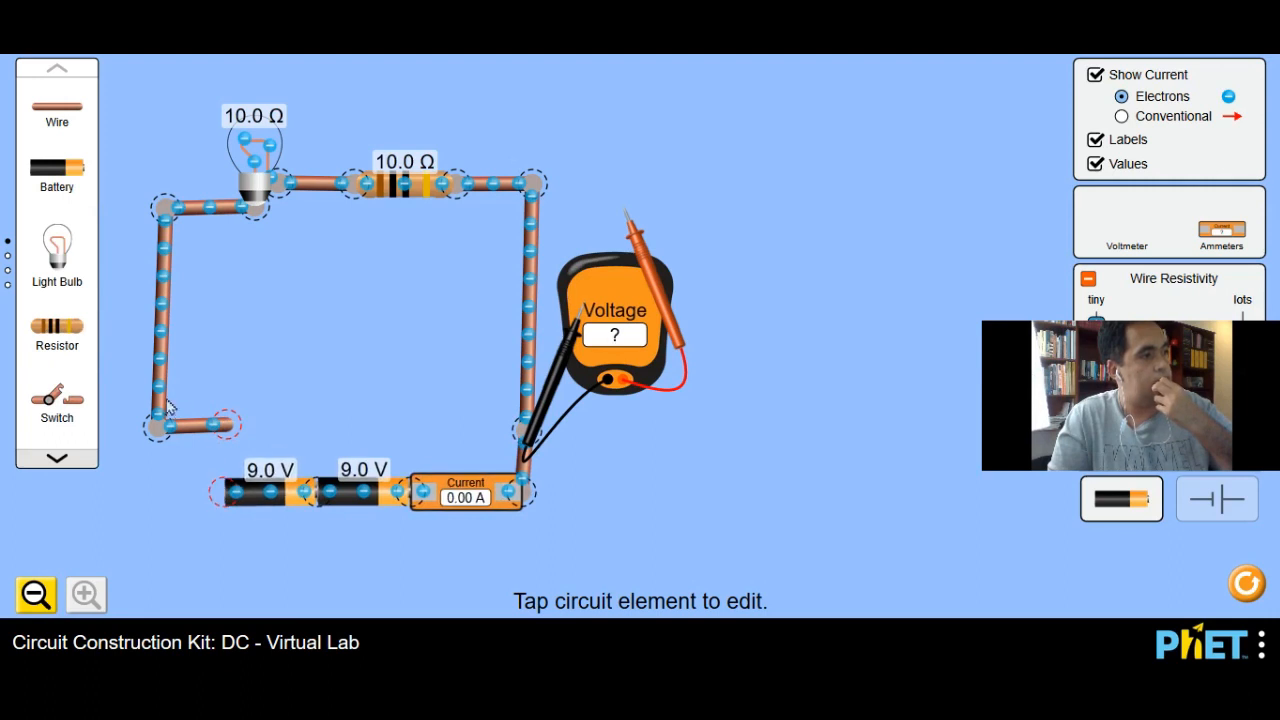
{"action": "left_click_drag", "start_coordinate": [157, 426], "coordinate": [130, 493]}
{"action": "left_click_drag", "start_coordinate": [230, 433], "coordinate": [224, 500]}
{"action": "left_click_drag", "start_coordinate": [130, 490], "coordinate": [158, 490]}
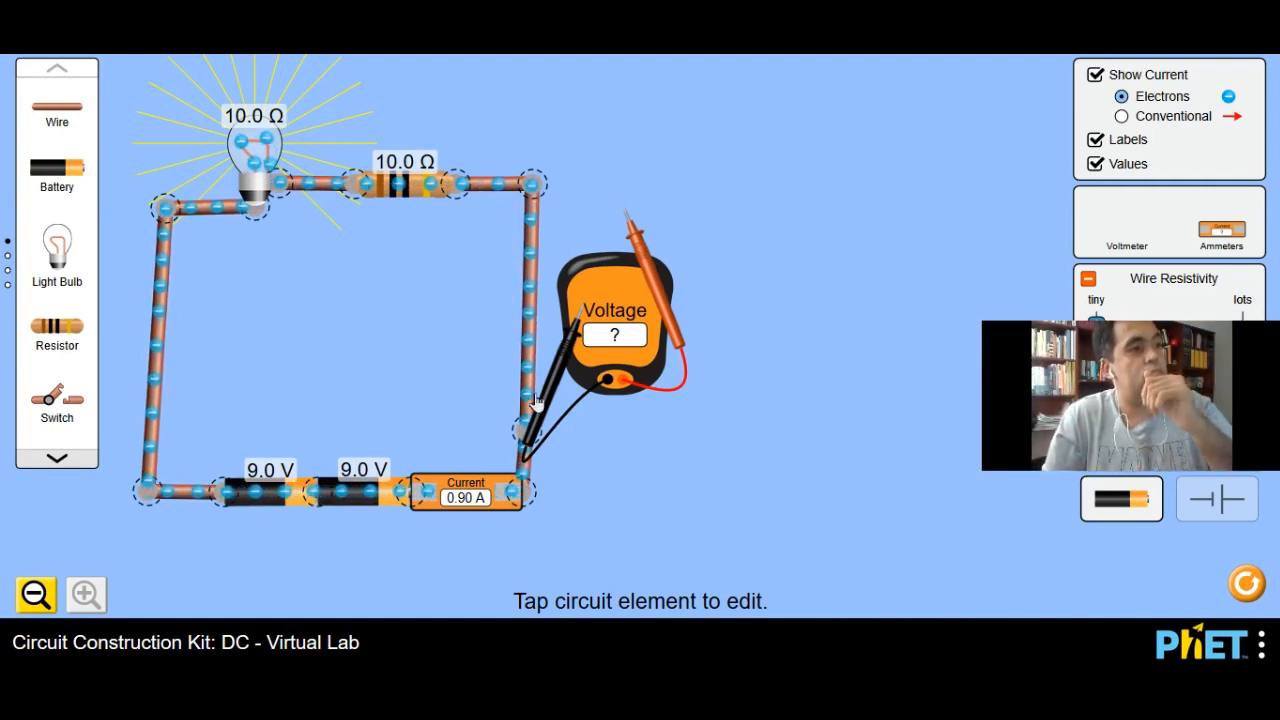
Step: Place the voltmeter probes across the two series batteries and nudge the loop's upper-left corner slightly outward
{"action": "left_click_drag", "start_coordinate": [491, 427], "coordinate": [186, 577]}
{"action": "left_click_drag", "start_coordinate": [643, 280], "coordinate": [422, 570]}
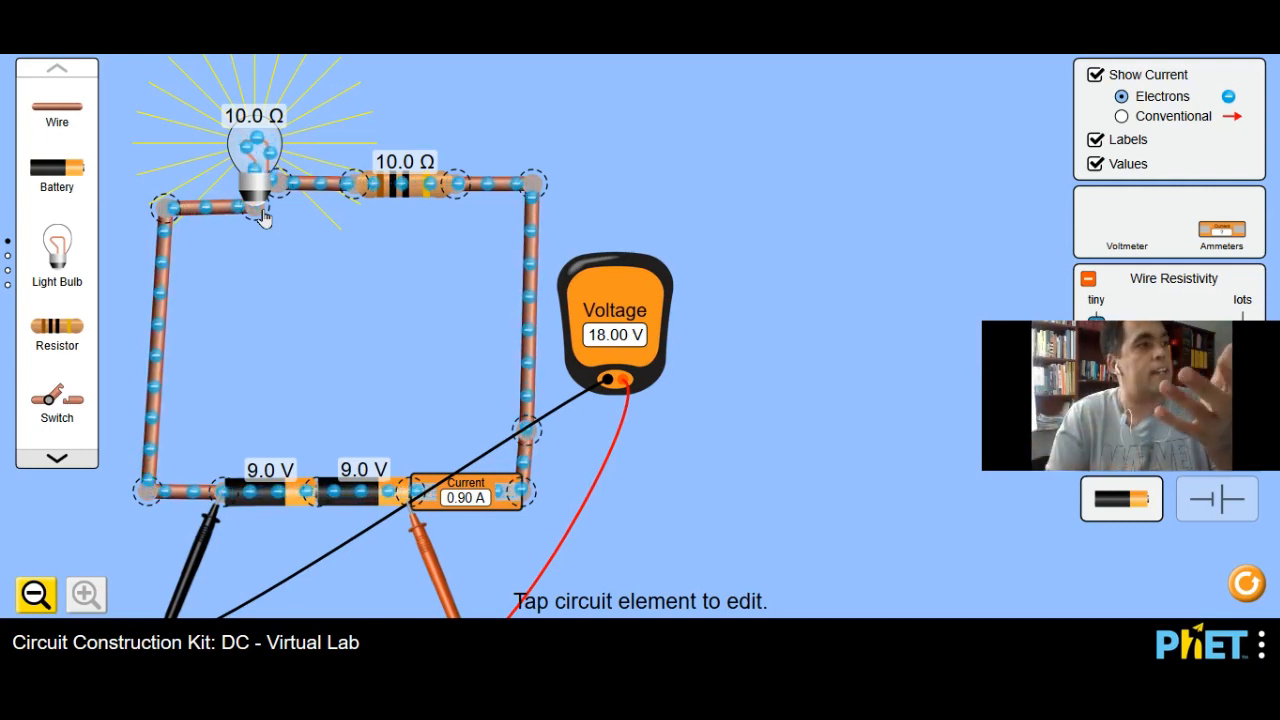
{"action": "left_click_drag", "start_coordinate": [165, 211], "coordinate": [156, 206]}
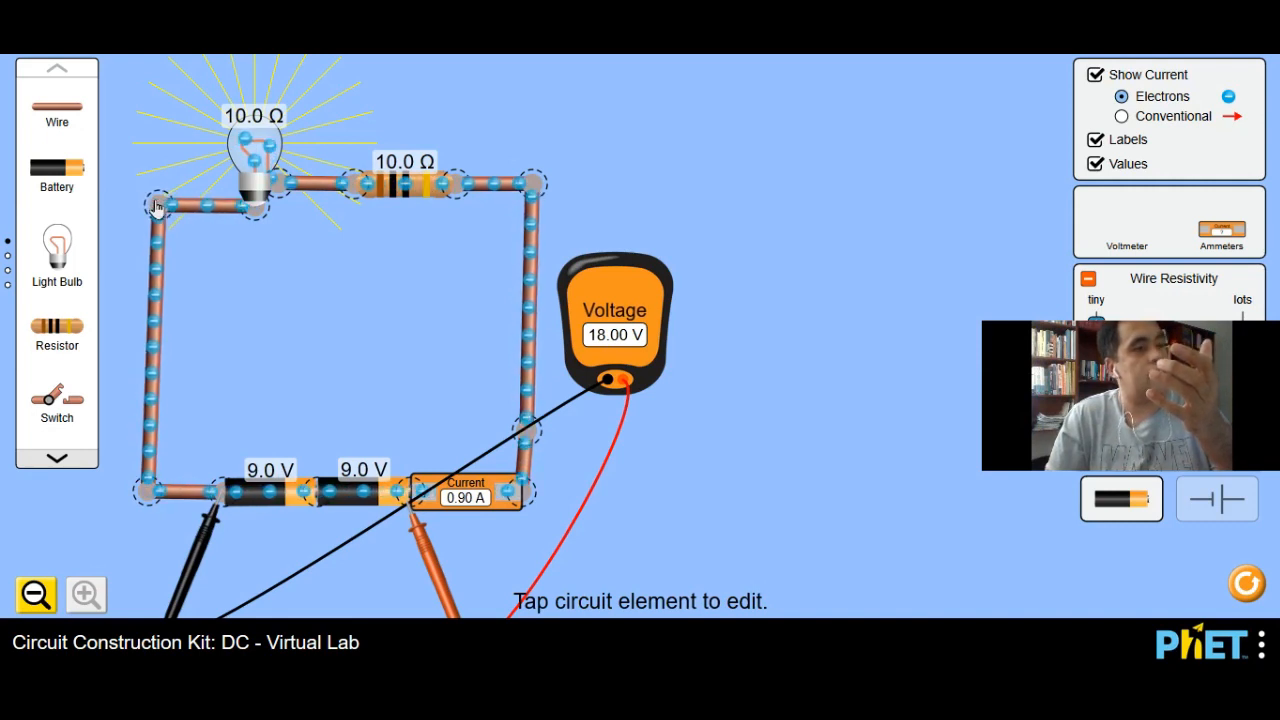
{"action": "left_click", "coordinate": [157, 206]}
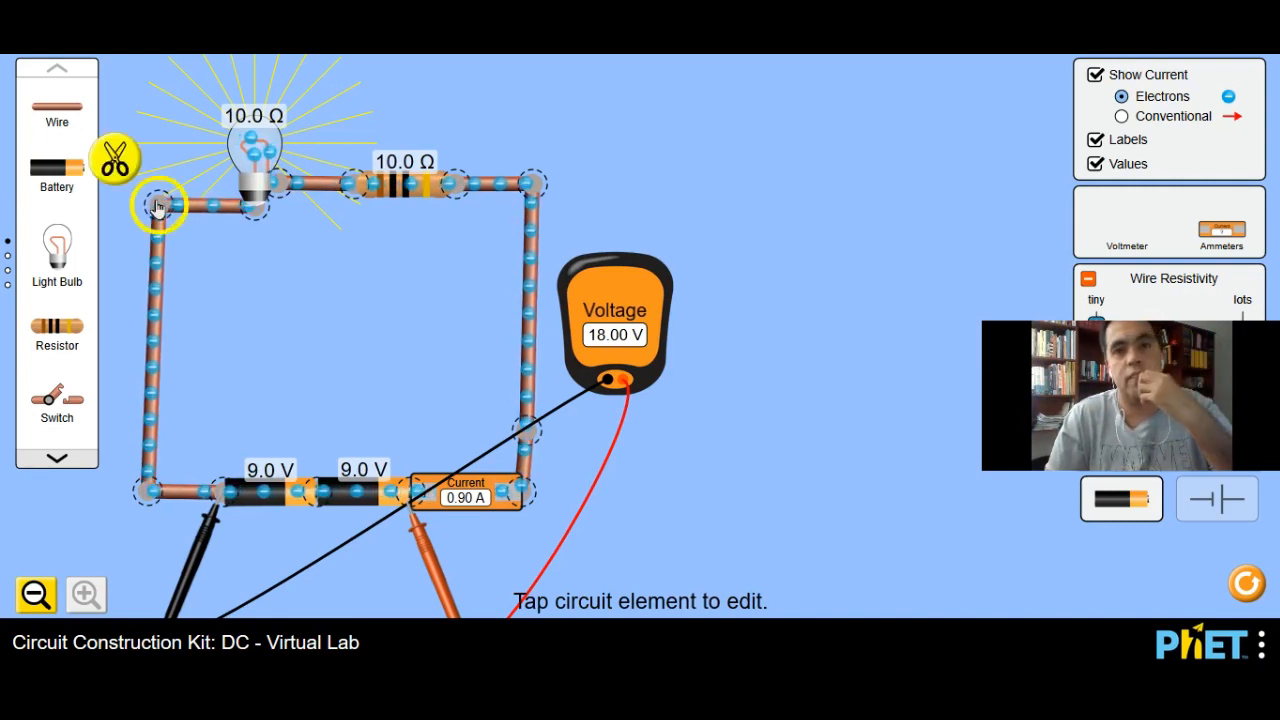
{"action": "left_click", "coordinate": [213, 387]}
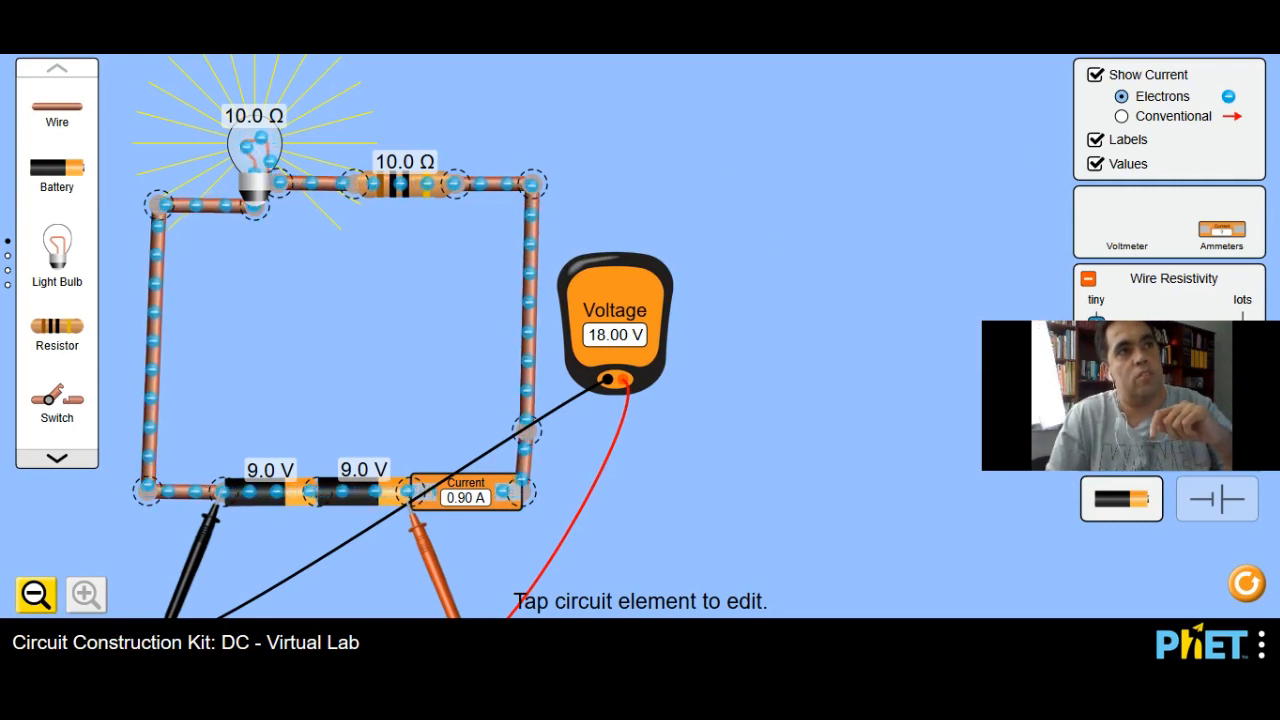
Step: Add a red text annotation above the voltmeter reading "U = R.i (1 Lei de ohm)"
{"action": "left_click", "coordinate": [1187, 96]}
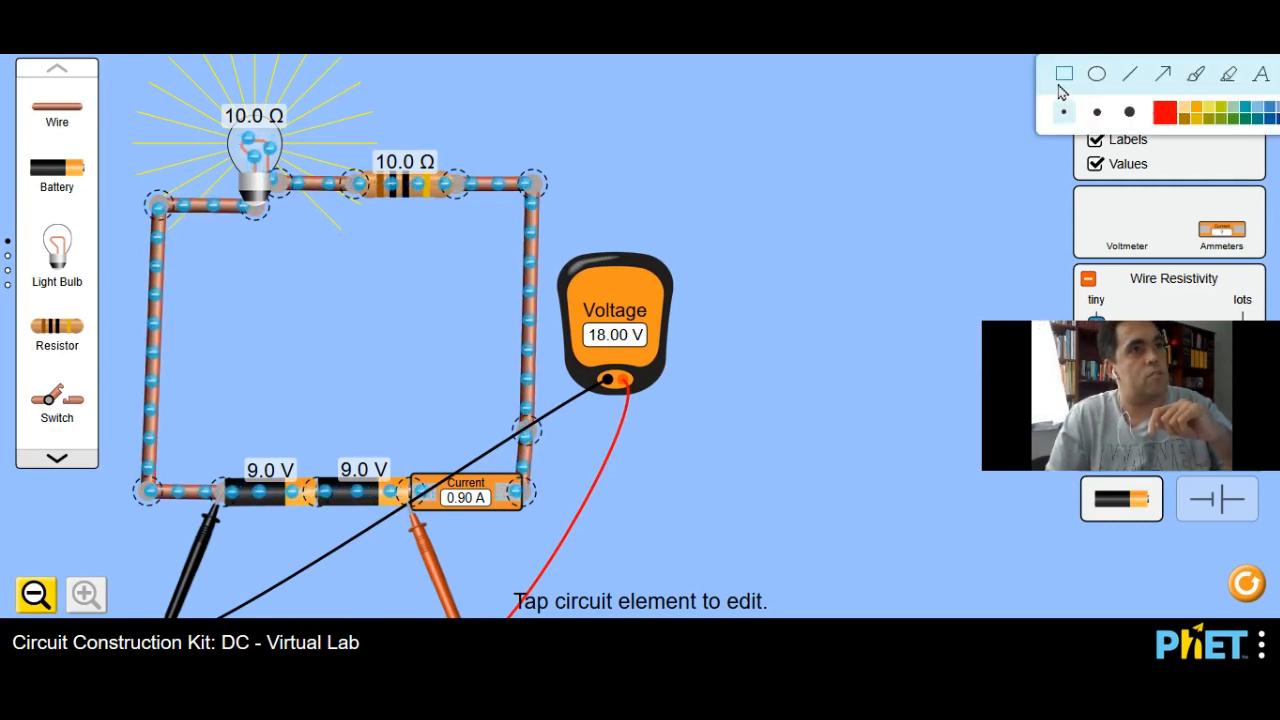
{"action": "left_click", "coordinate": [1261, 80]}
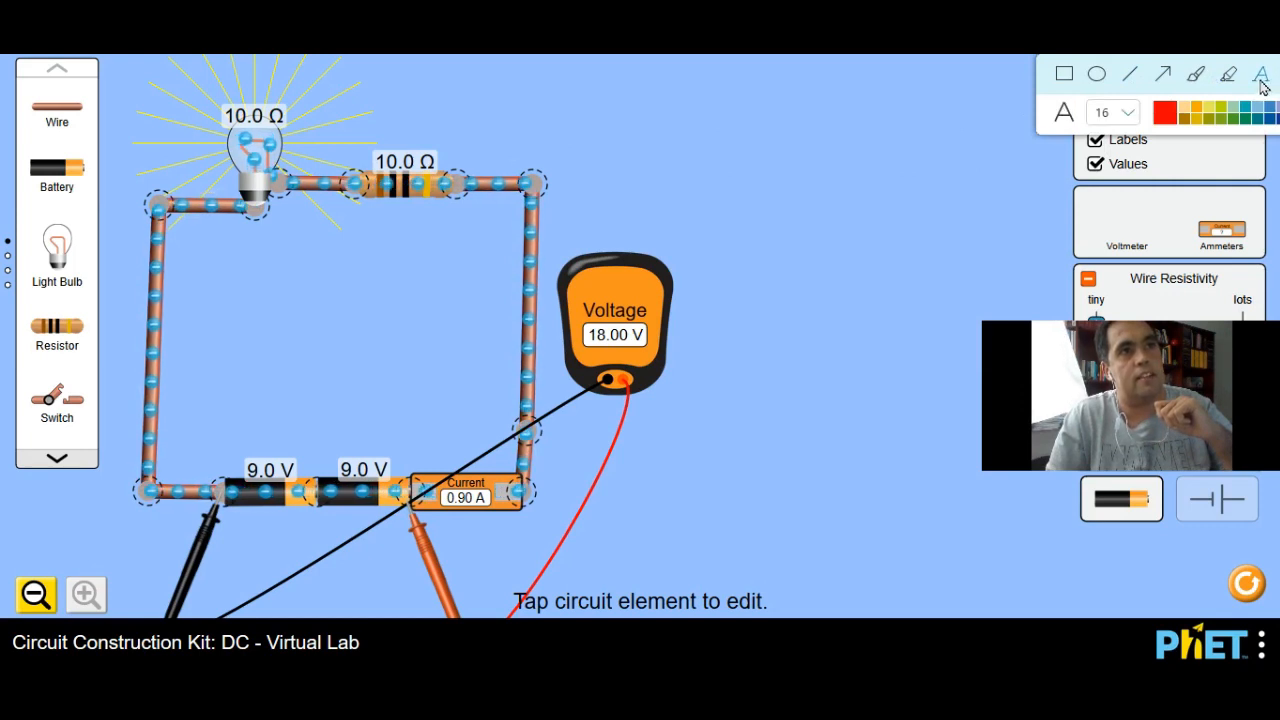
{"action": "left_click", "coordinate": [615, 136]}
{"action": "type", "text": "u"}
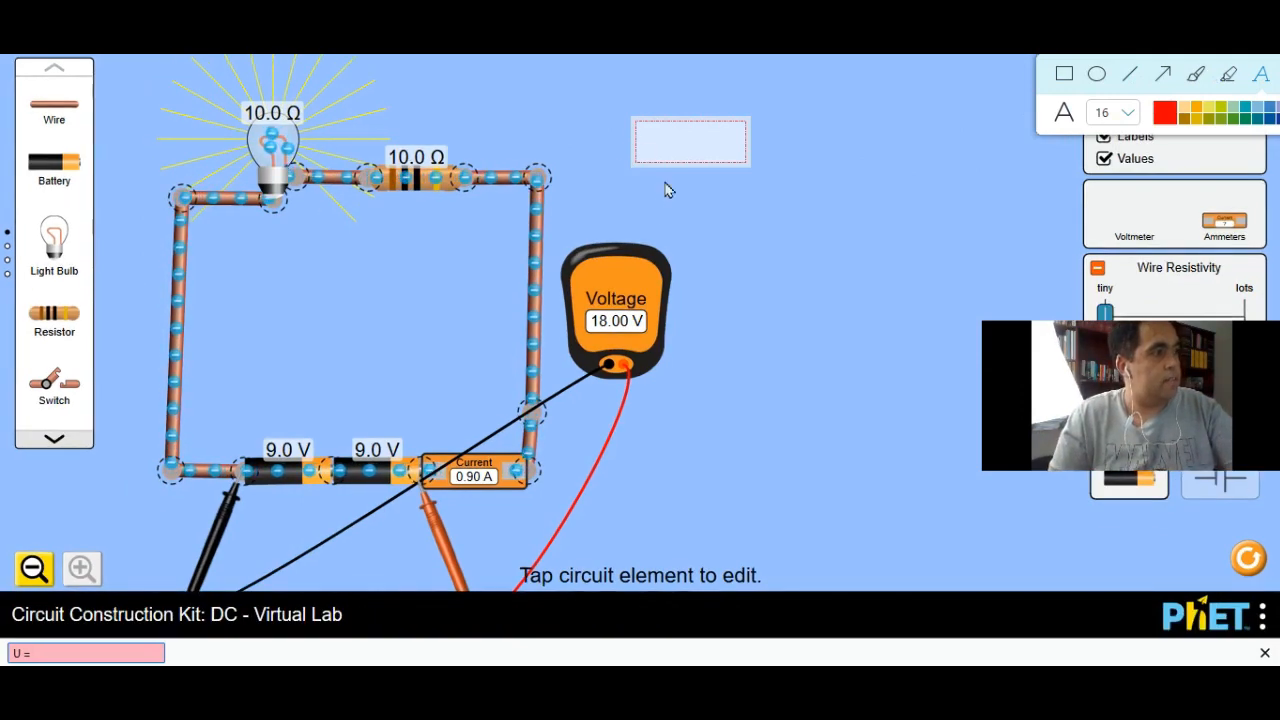
{"action": "left_click", "coordinate": [667, 145]}
{"action": "type", "text": "U ="}
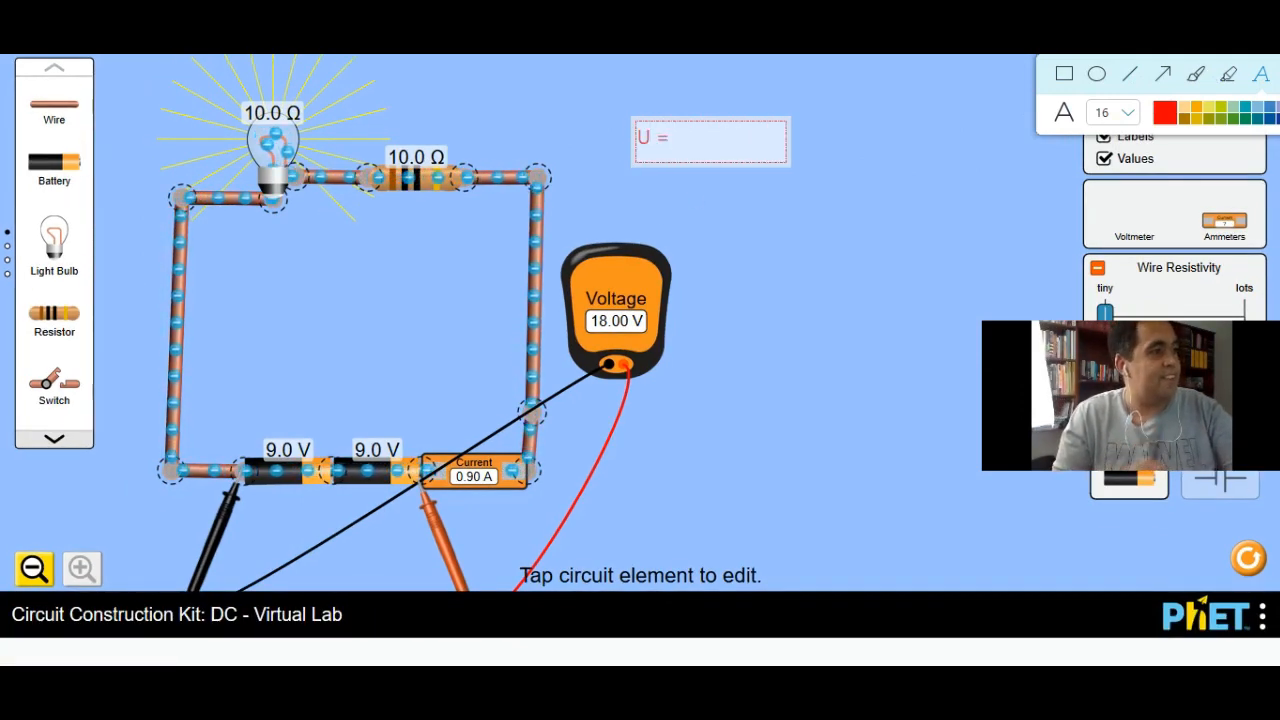
{"action": "key", "text": "Escape"}
{"action": "type", "text": "R"}
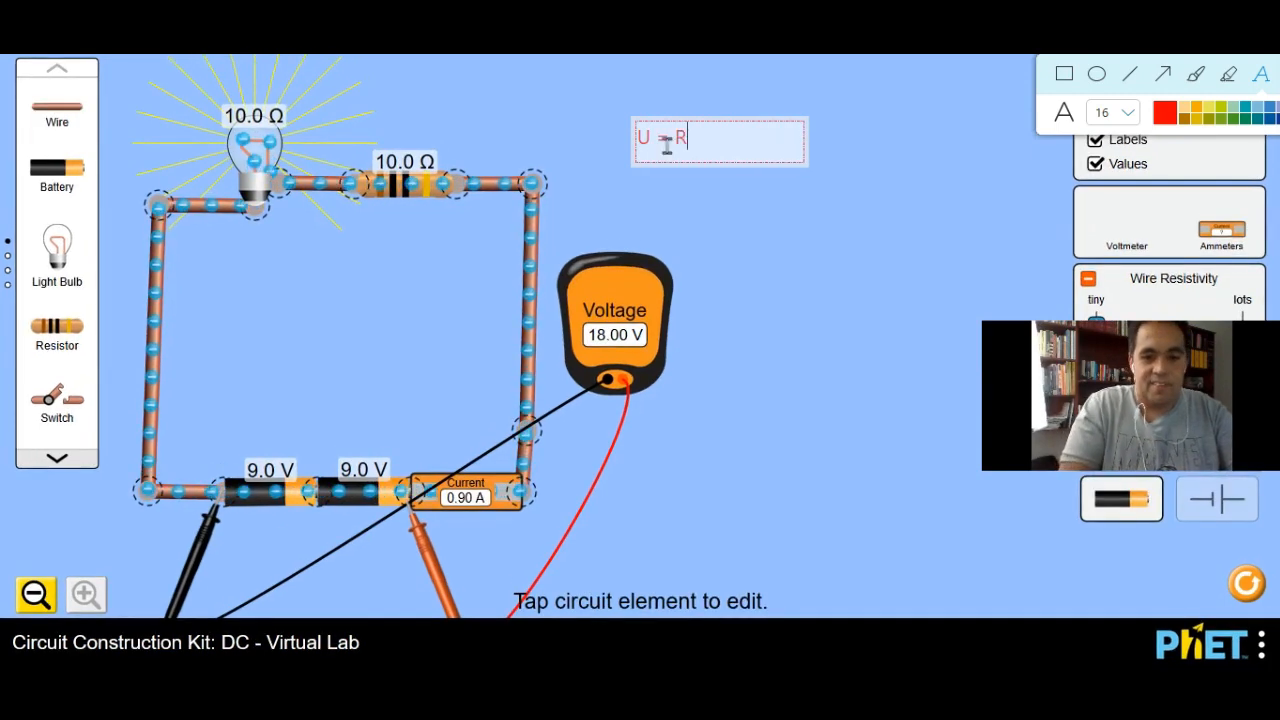
{"action": "type", "text": ".i"}
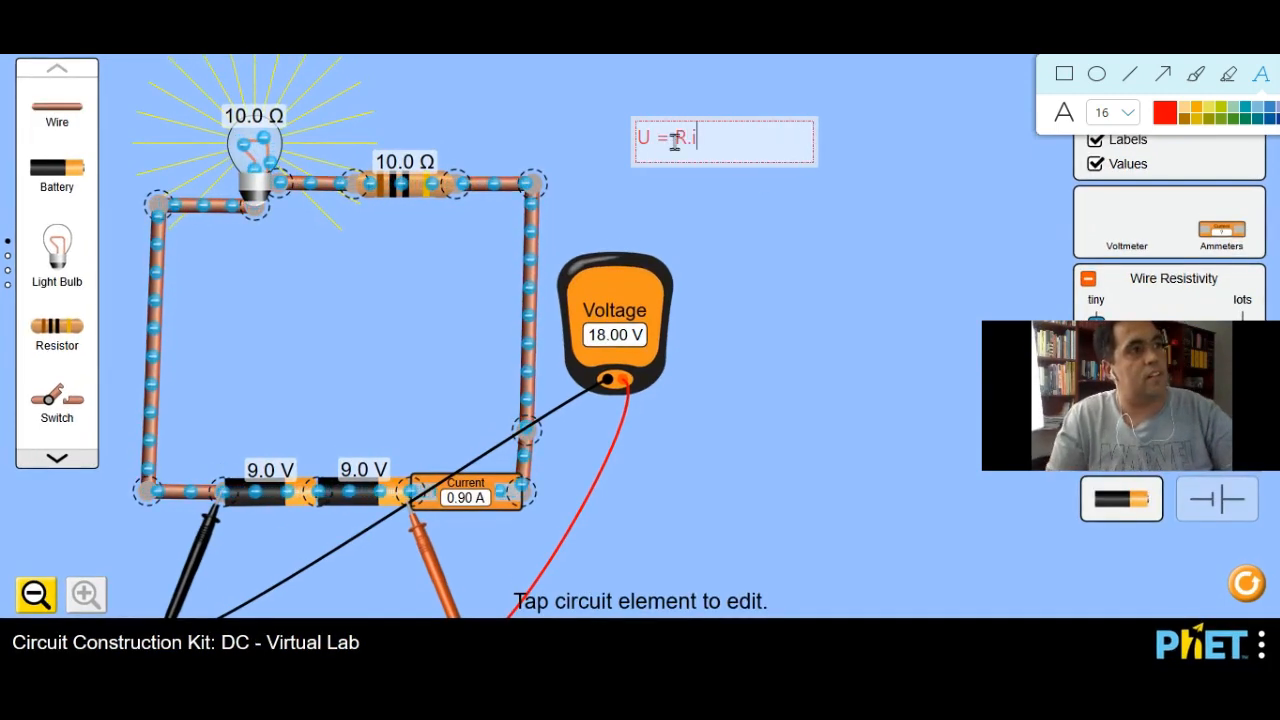
{"action": "type", "text": " (1"}
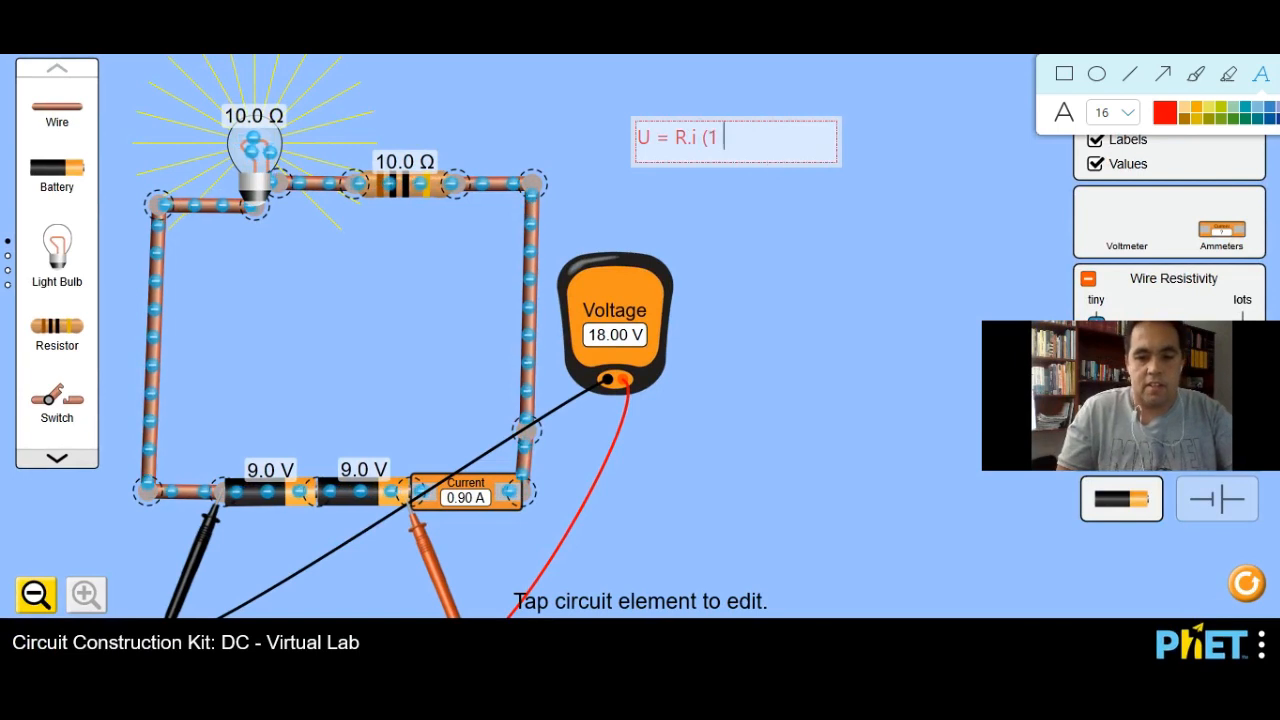
{"action": "type", "text": " Lei de ohm"}
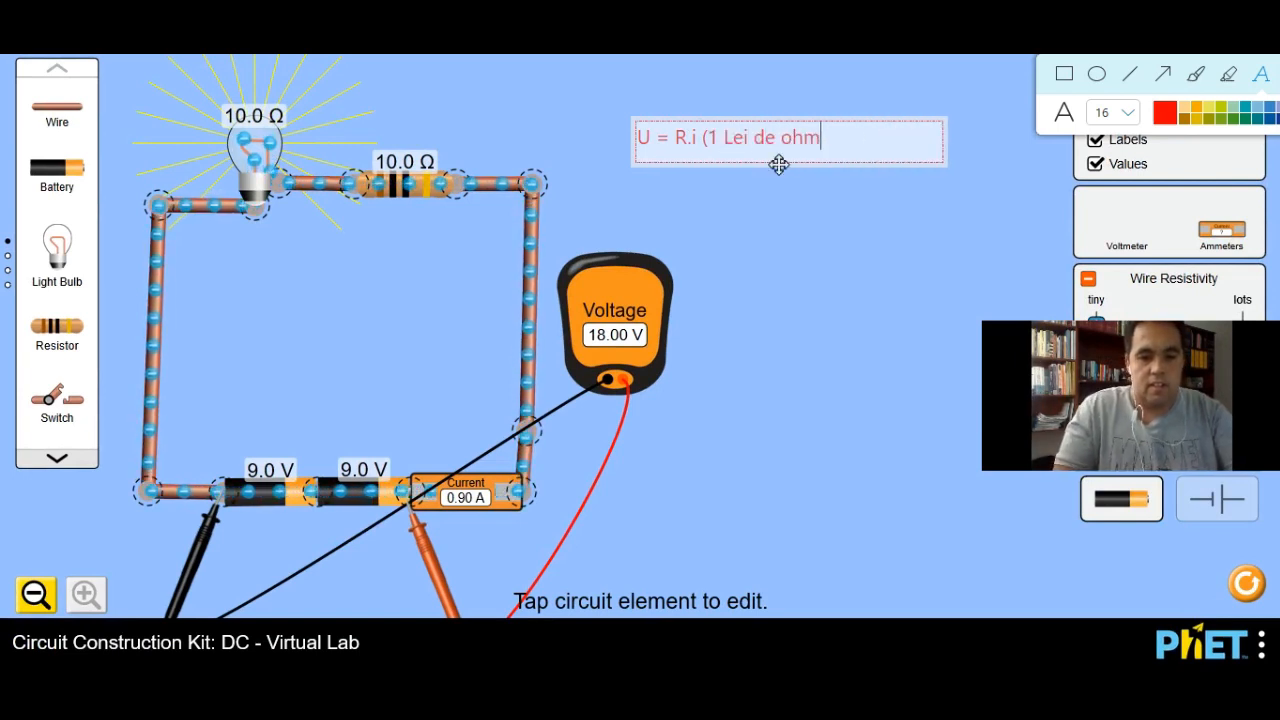
{"action": "type", "text": ")"}
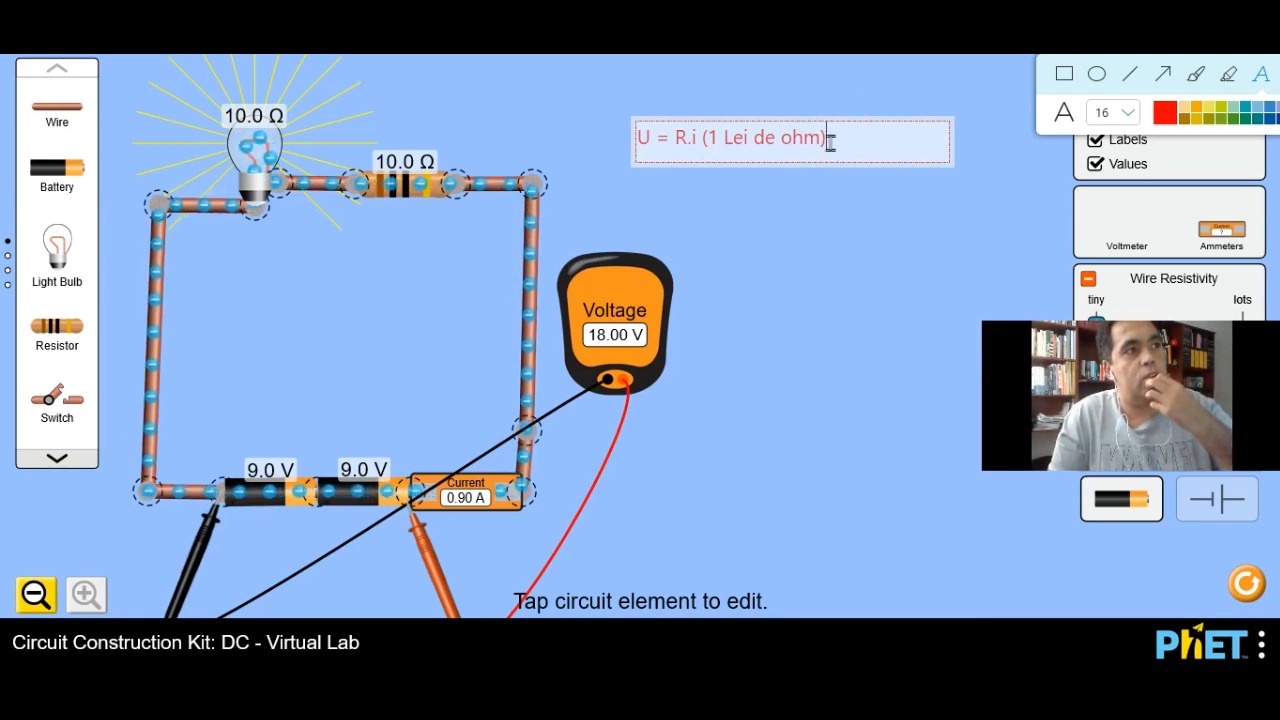
Step: Clear the whole annotation text and undo the deletion
{"action": "key", "text": "ctrl+a"}
{"action": "key", "text": "BackSpace"}
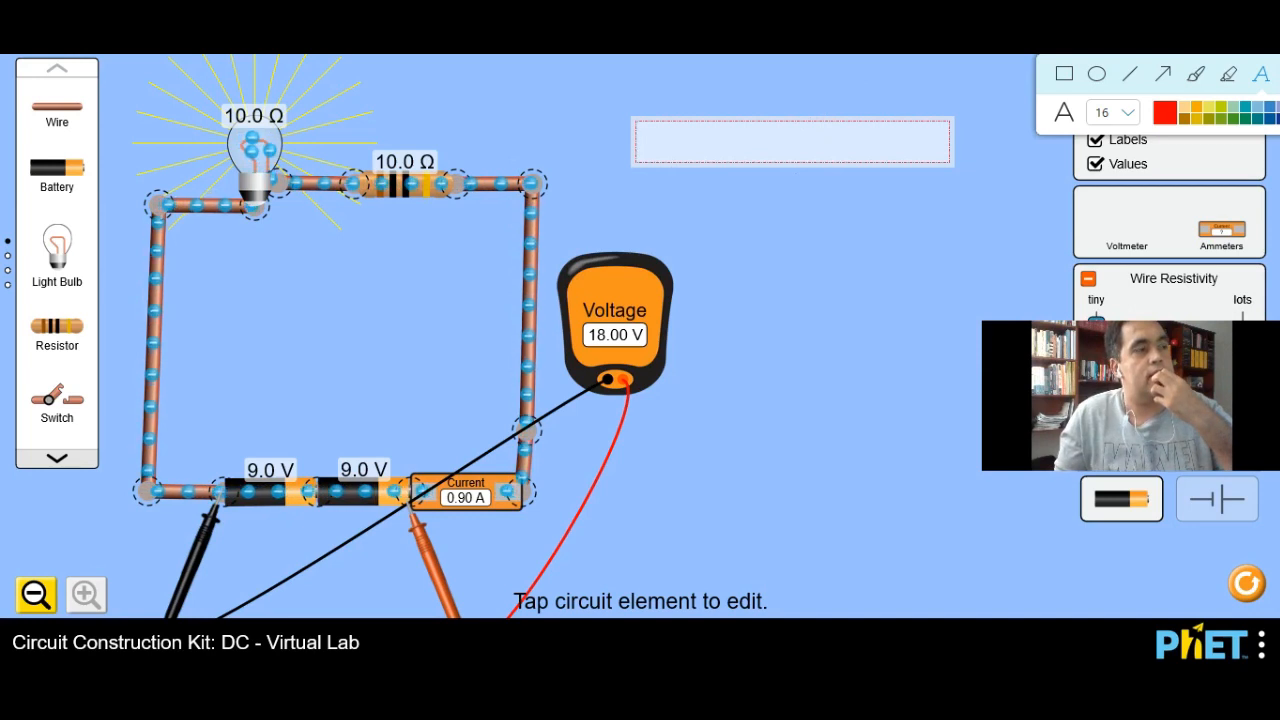
{"action": "key", "text": "ctrl+z"}
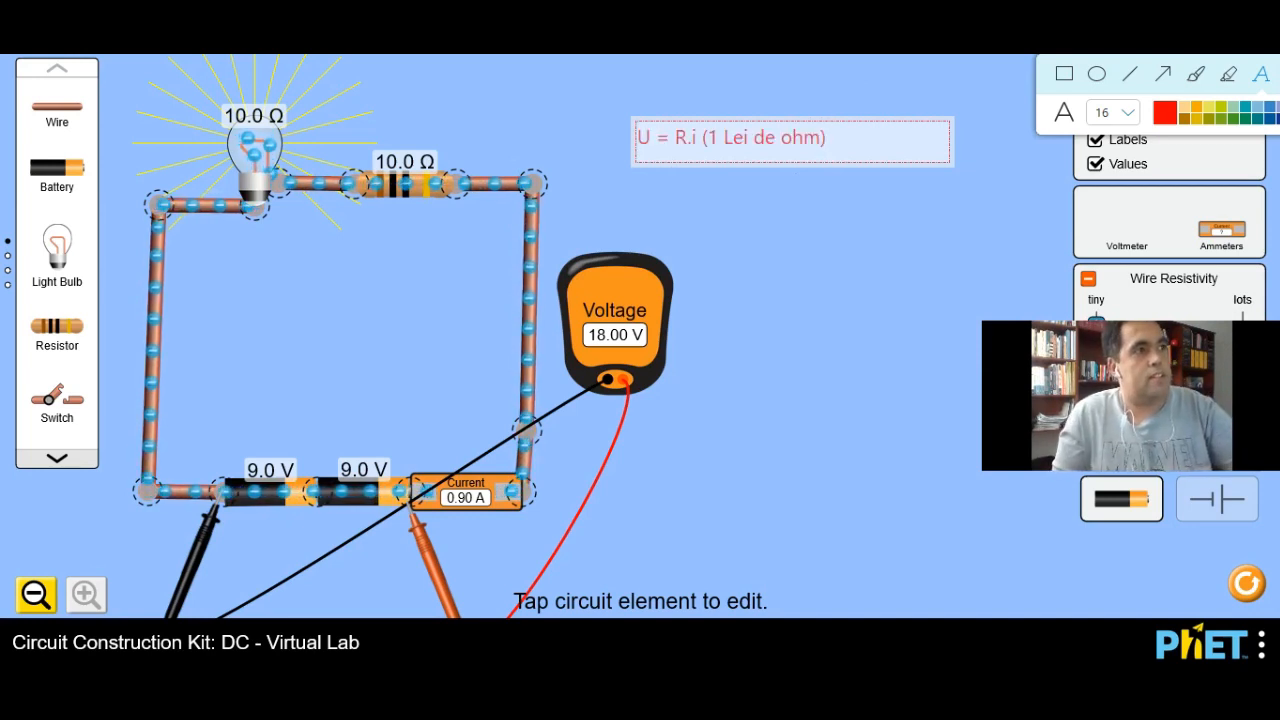
{"action": "key", "text": "ctrl+a"}
{"action": "key", "text": "BackSpace"}
{"action": "key", "text": "ctrl+z"}
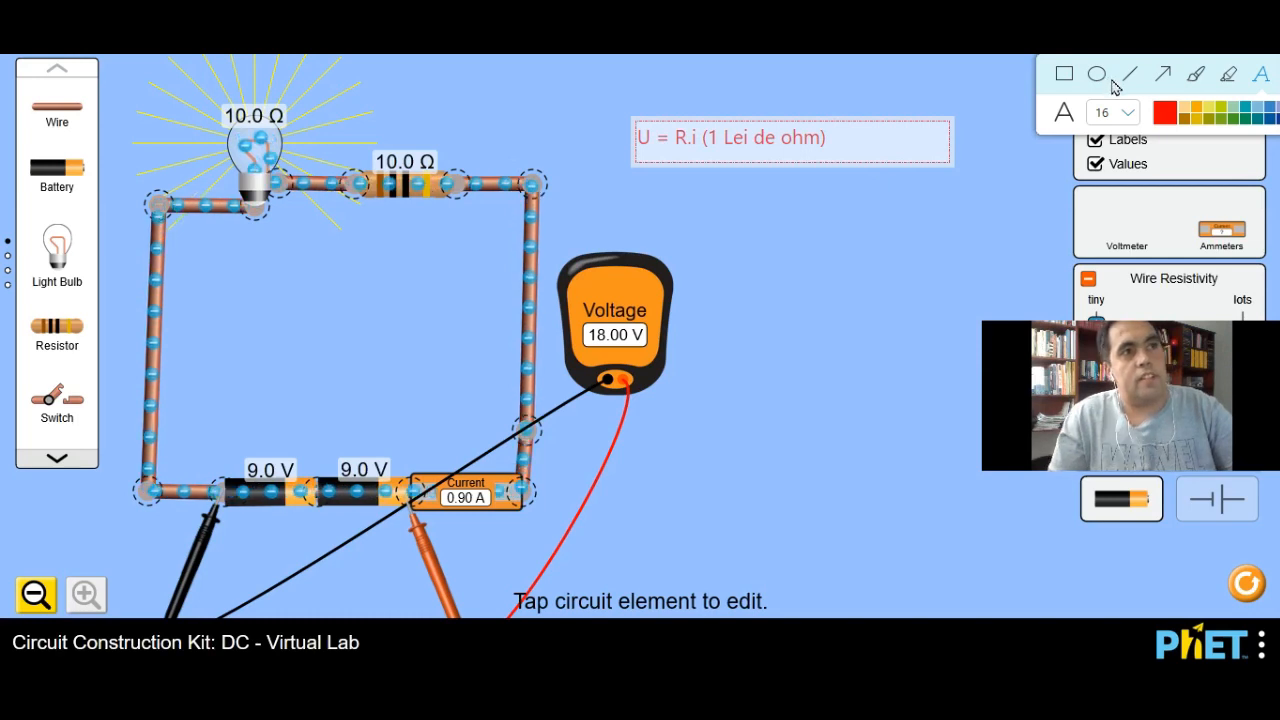
Step: Finish editing the Ohm's law annotation and try to start another text annotation in the empty area below it
{"action": "left_click", "coordinate": [1266, 82]}
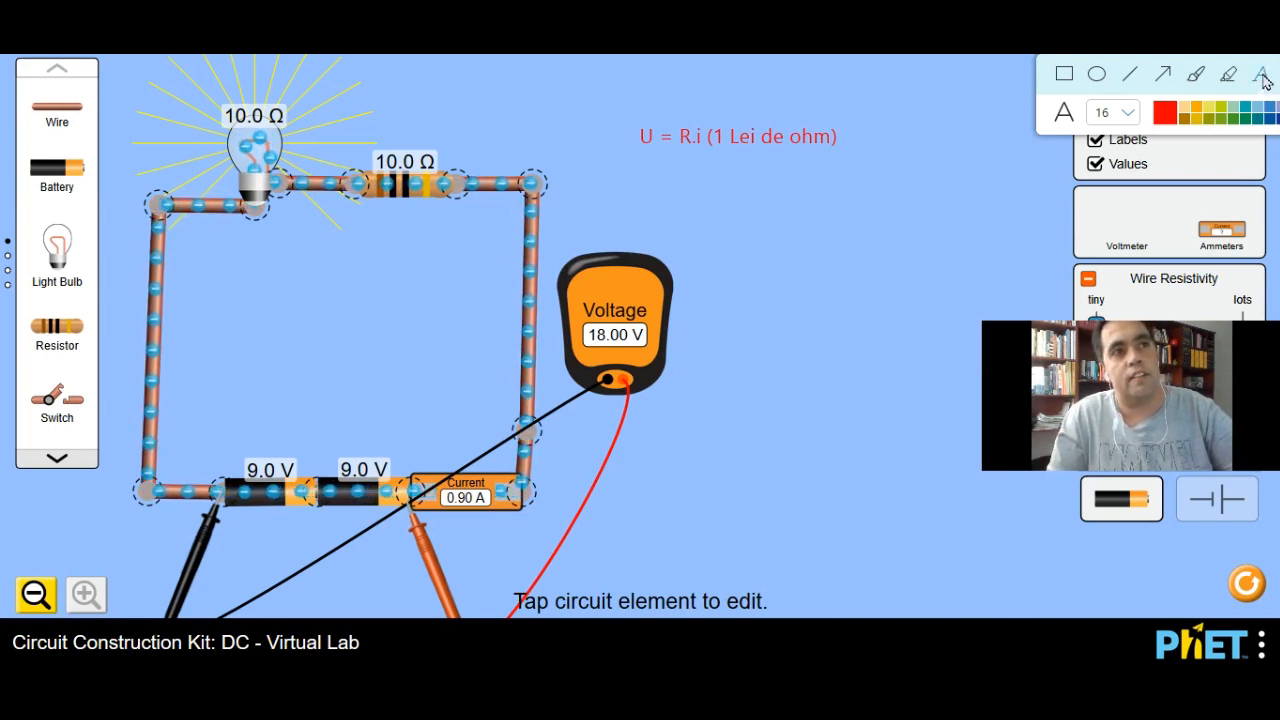
{"action": "left_click", "coordinate": [1128, 76]}
{"action": "left_click", "coordinate": [1256, 76]}
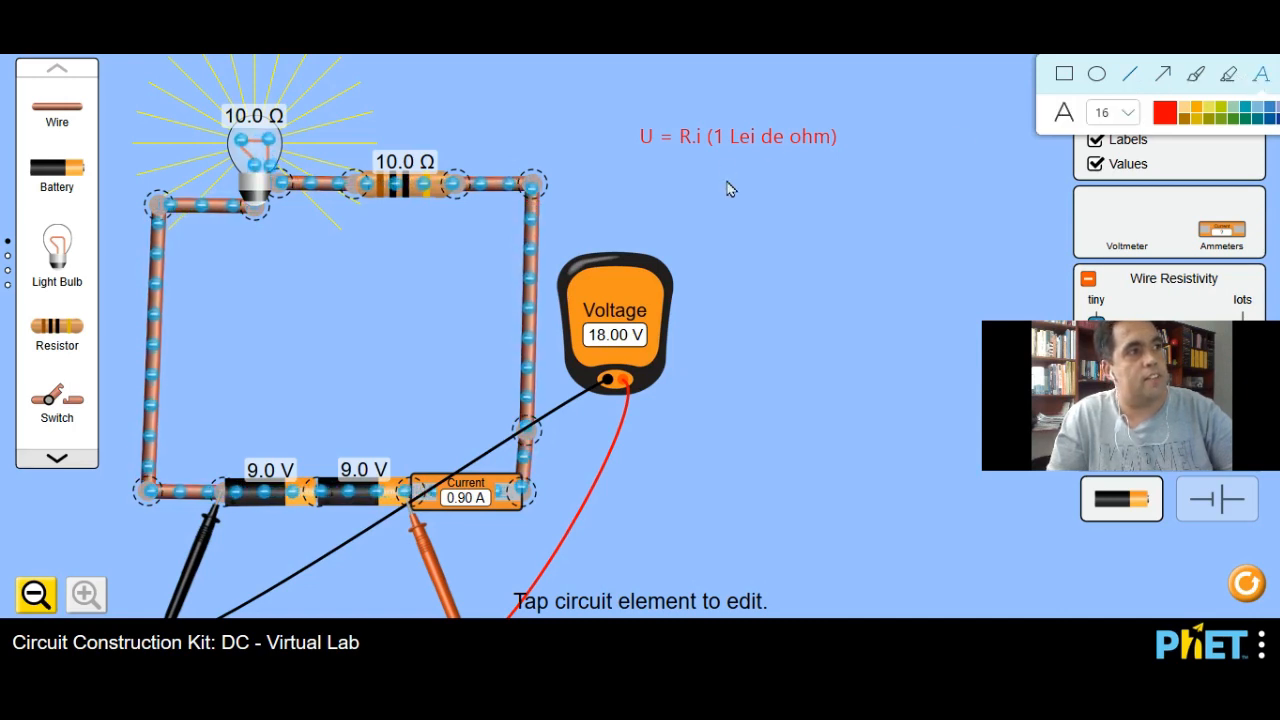
{"action": "left_click", "coordinate": [1130, 75]}
{"action": "left_click", "coordinate": [1258, 75]}
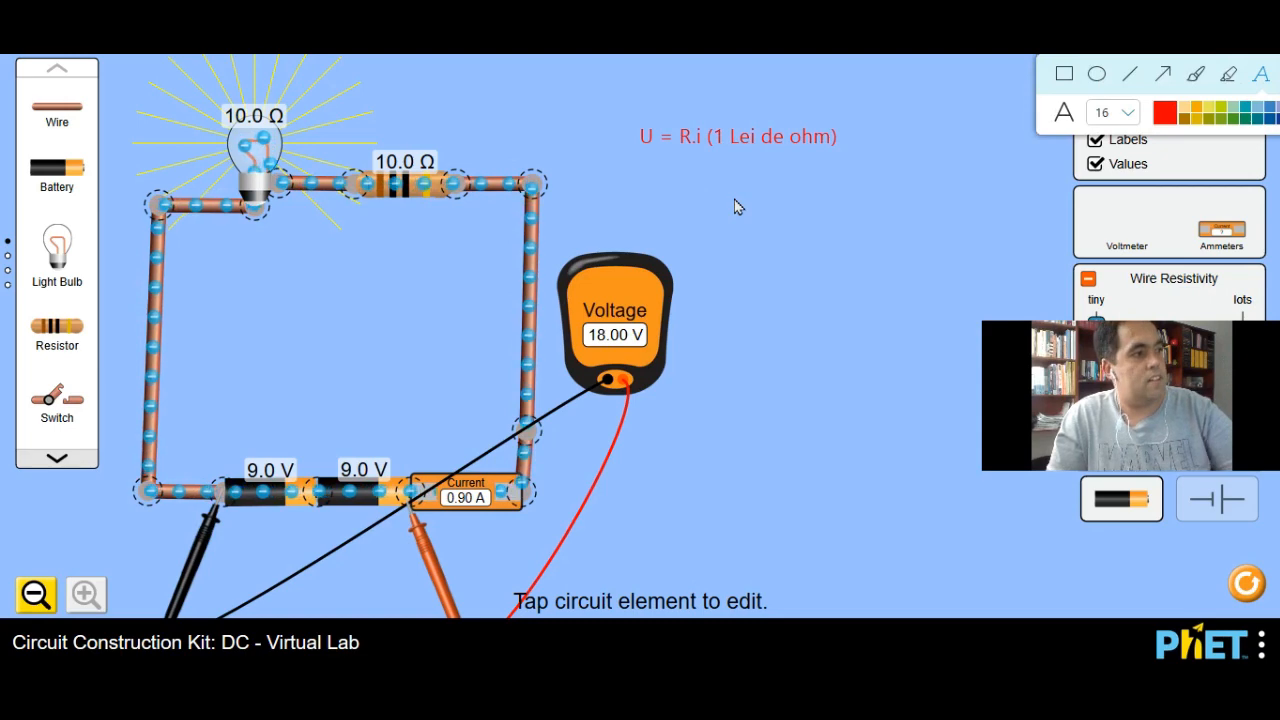
{"action": "type", "text": "s"}
{"action": "key", "text": "Escape"}
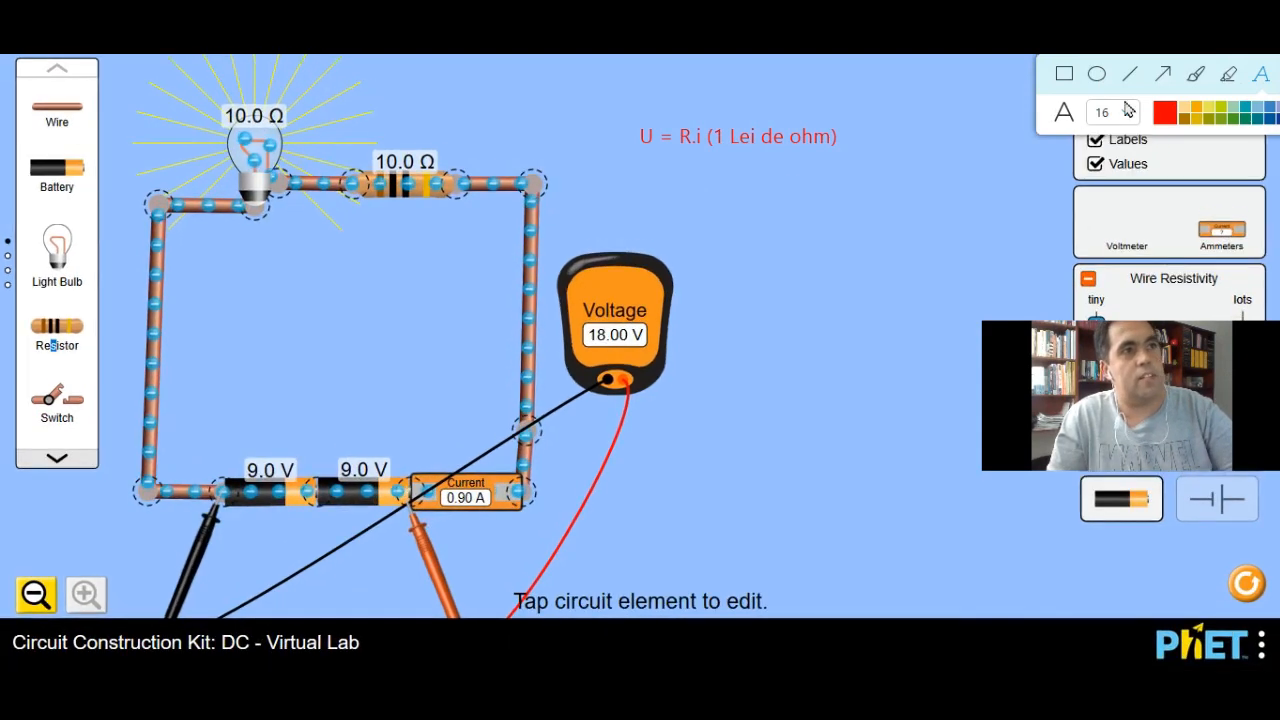
{"action": "left_click", "coordinate": [1114, 119]}
{"action": "left_click", "coordinate": [1076, 122]}
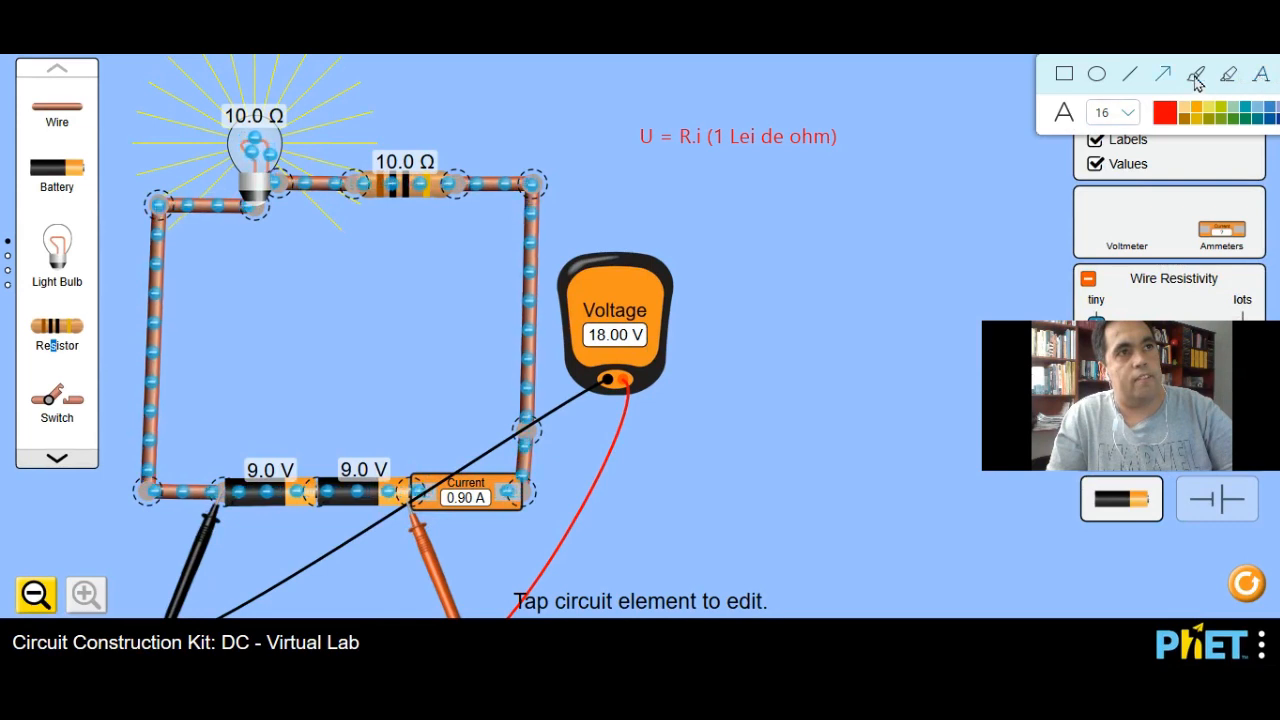
Step: Choose the thickest stroke for the freehand annotation brush and switch to the ellipse annotation tool
{"action": "left_click", "coordinate": [1195, 74]}
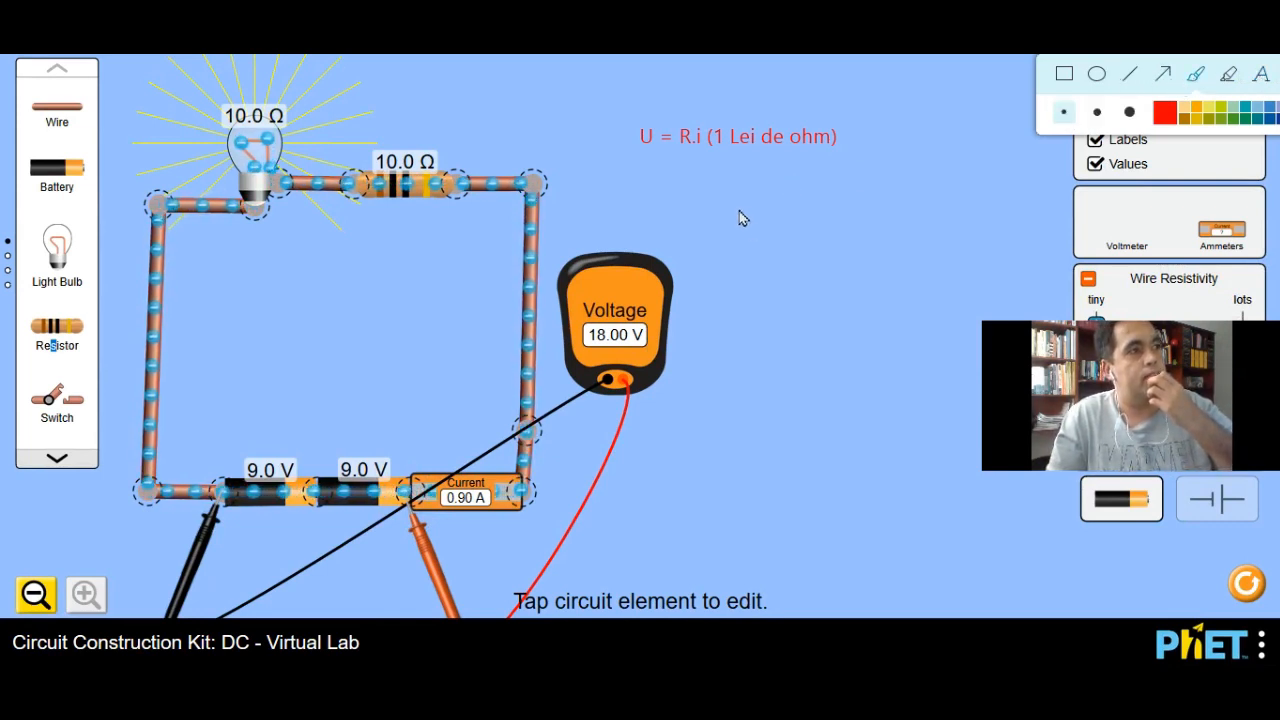
{"action": "left_click", "coordinate": [1130, 112]}
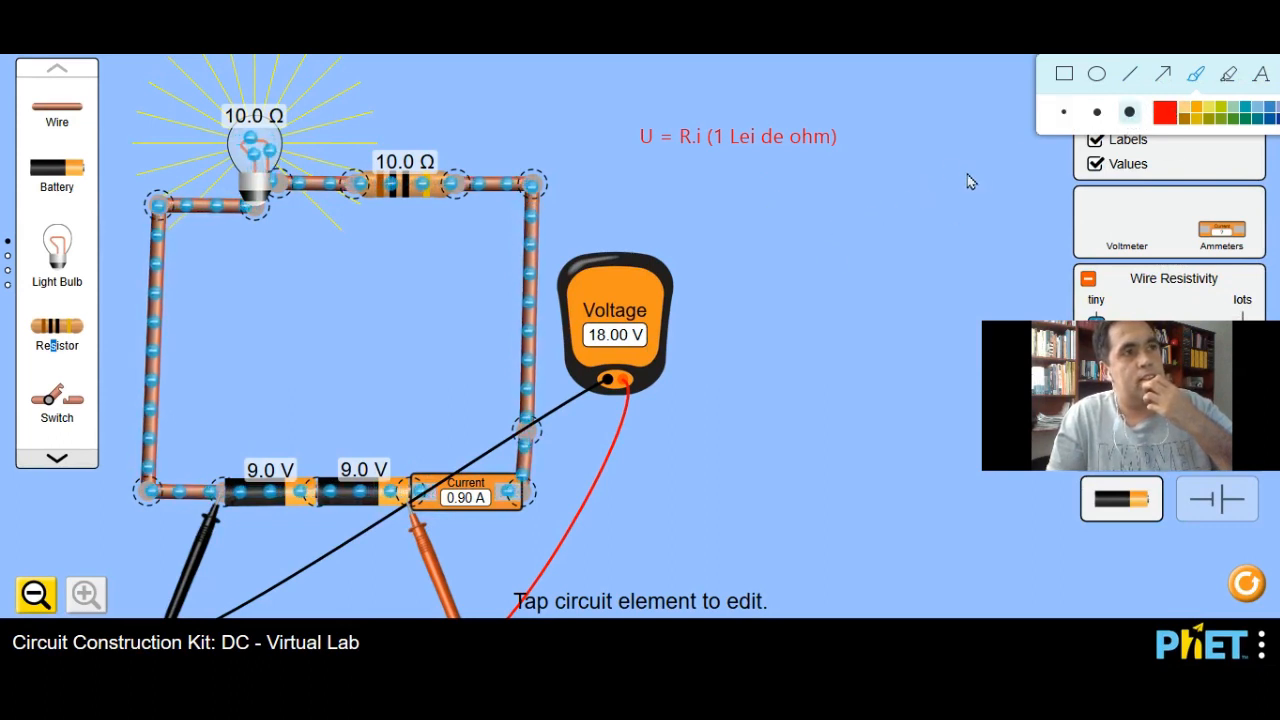
{"action": "left_click", "coordinate": [1097, 76]}
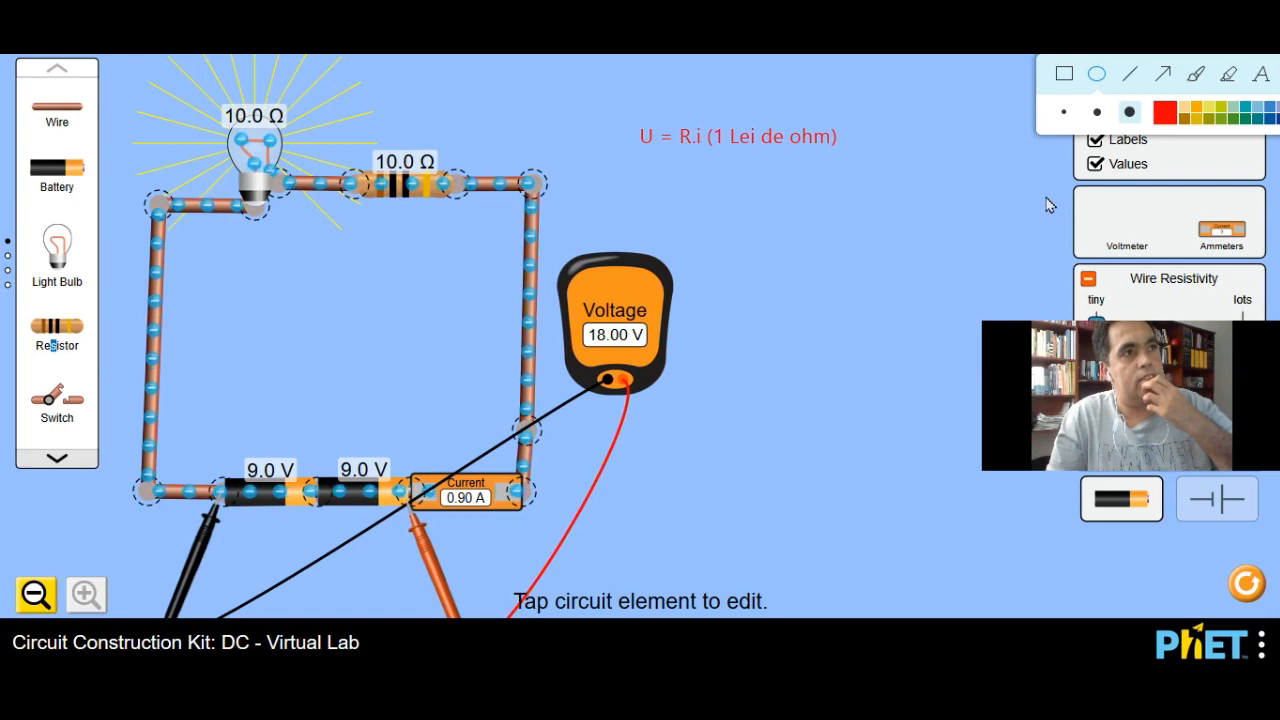